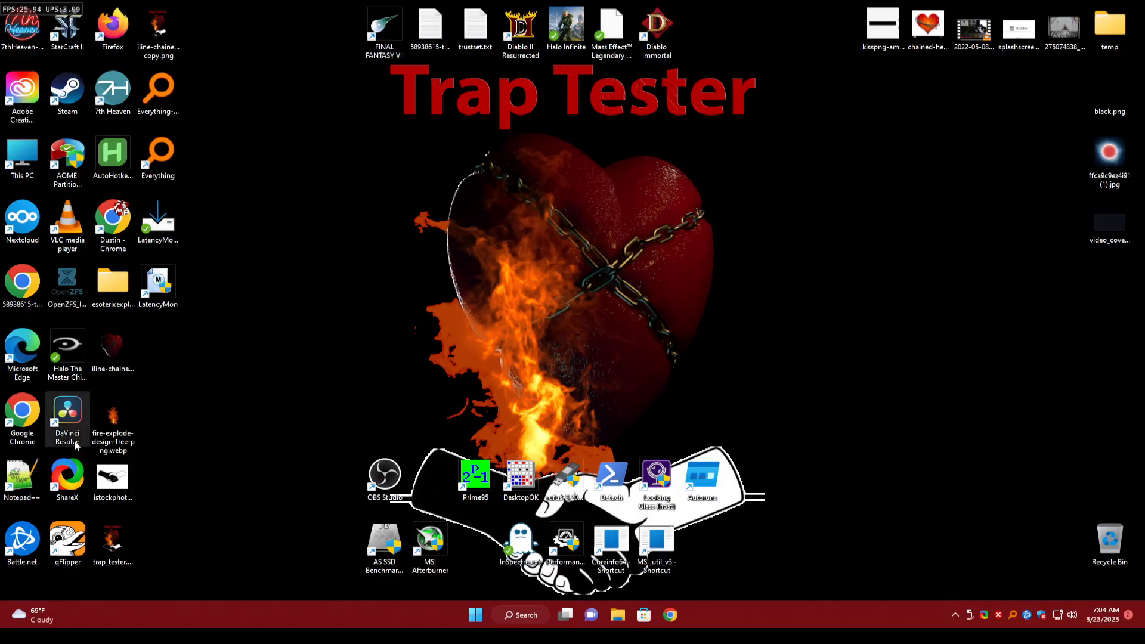
- Open Chrome and search Google for "download davinci resolve studio 18"
{"action": "left_click", "coordinate": [679, 622]}
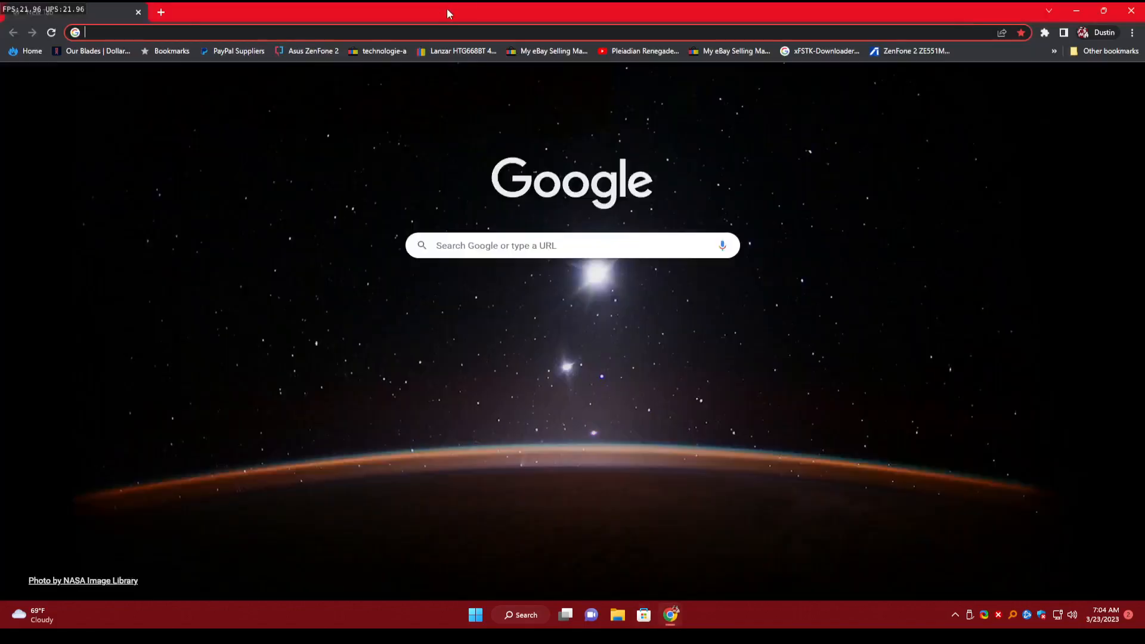
{"action": "left_click_drag", "start_coordinate": [446, 8], "coordinate": [473, 132]}
{"action": "double_click", "coordinate": [475, 132]}
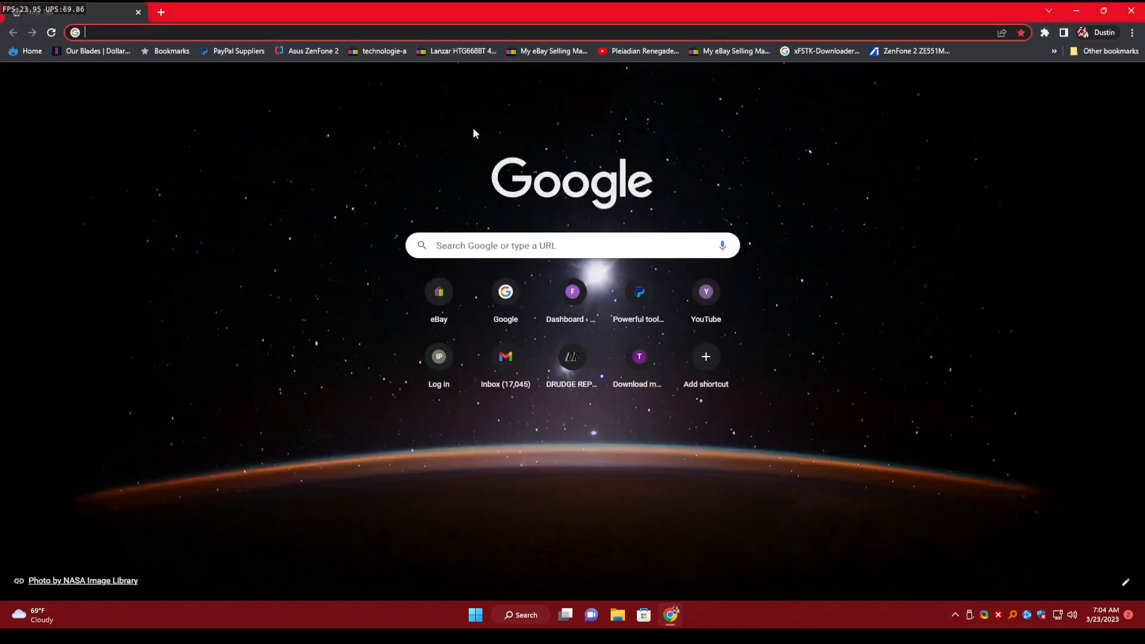
{"action": "left_click", "coordinate": [491, 253]}
{"action": "type", "text": "down"}
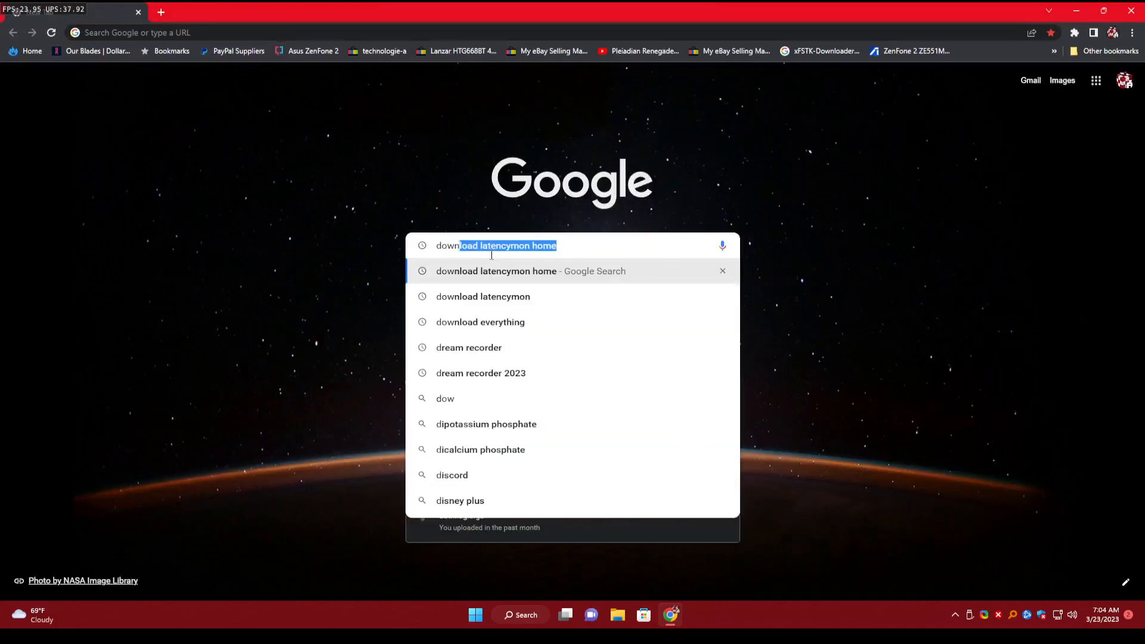
{"action": "type", "text": "load davincoi re"}
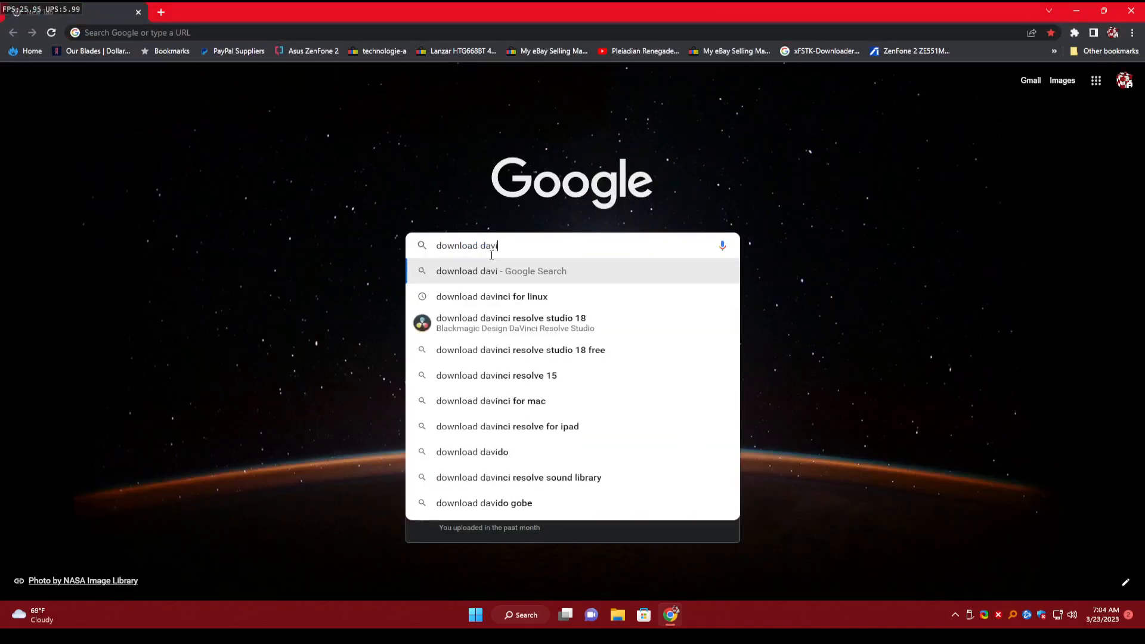
{"action": "key", "text": "BackSpace"}
{"action": "key", "text": "BackSpace"}
{"action": "key", "text": "BackSpace"}
{"action": "key", "text": "BackSpace"}
{"action": "key", "text": "BackSpace"}
{"action": "type", "text": "i resolve"}
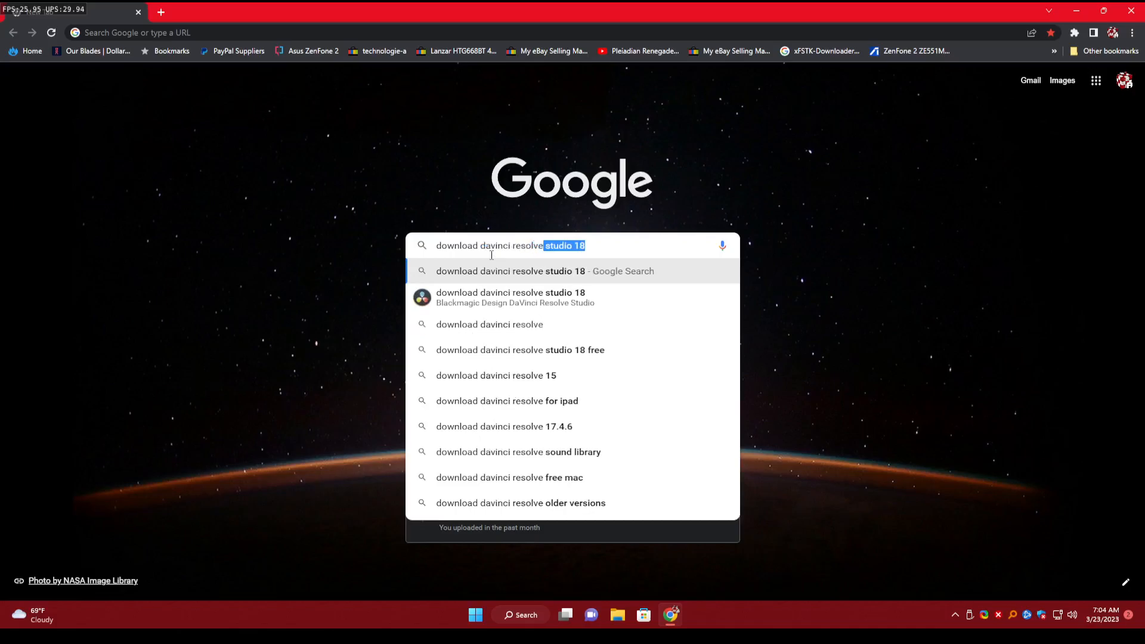
{"action": "key", "text": "Return"}
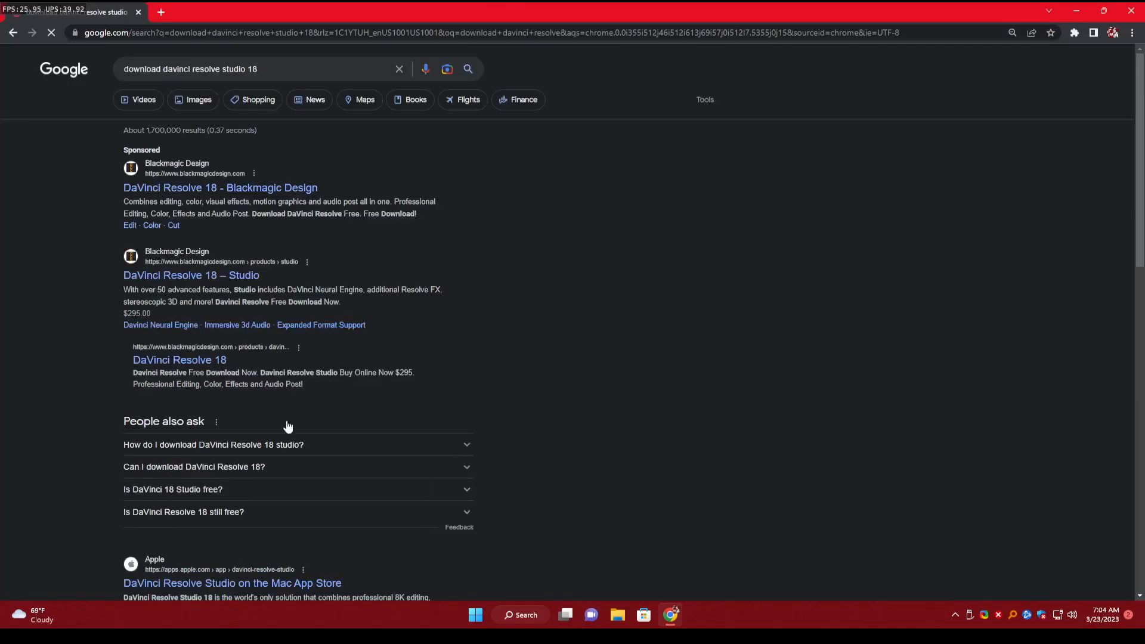
- Open the DaVinci Resolve 18 page on Blackmagic Design and choose the free DaVinci Resolve 18 download for Windows
{"action": "left_click", "coordinate": [263, 187]}
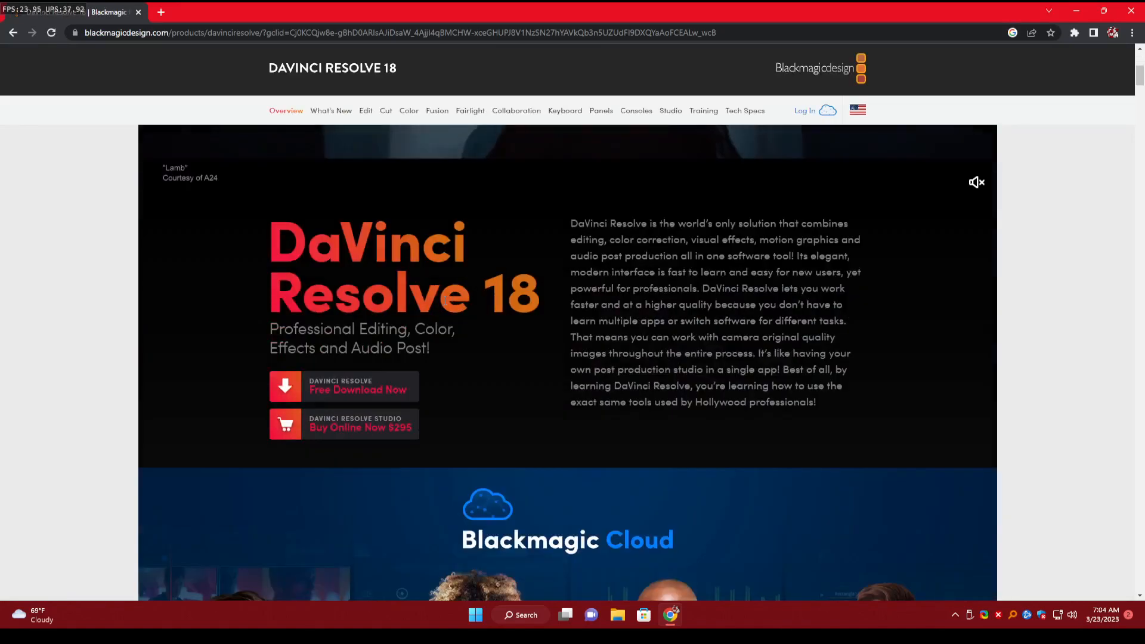
{"action": "scroll", "coordinate": [426, 356], "scroll_direction": "down", "scroll_amount": 3}
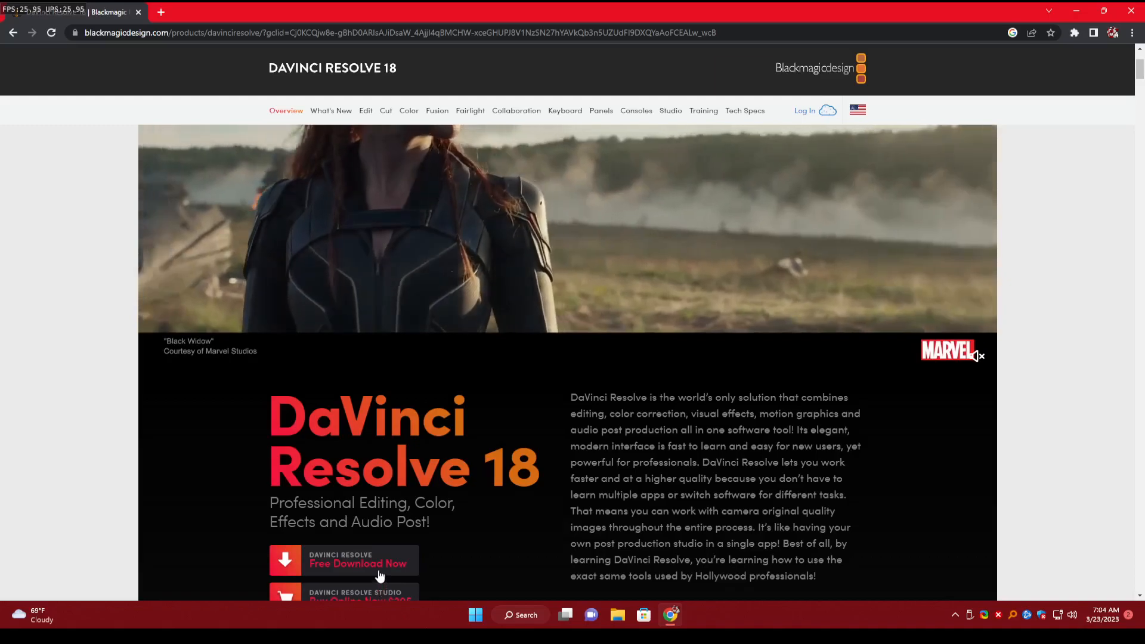
{"action": "left_click", "coordinate": [378, 571]}
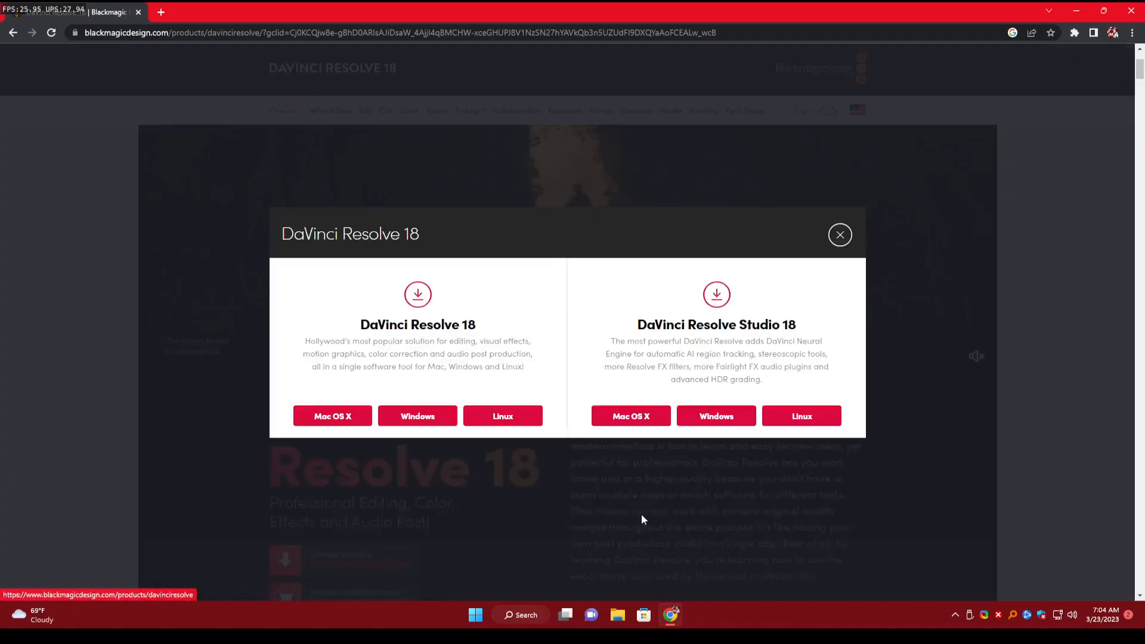
{"action": "left_click", "coordinate": [436, 418]}
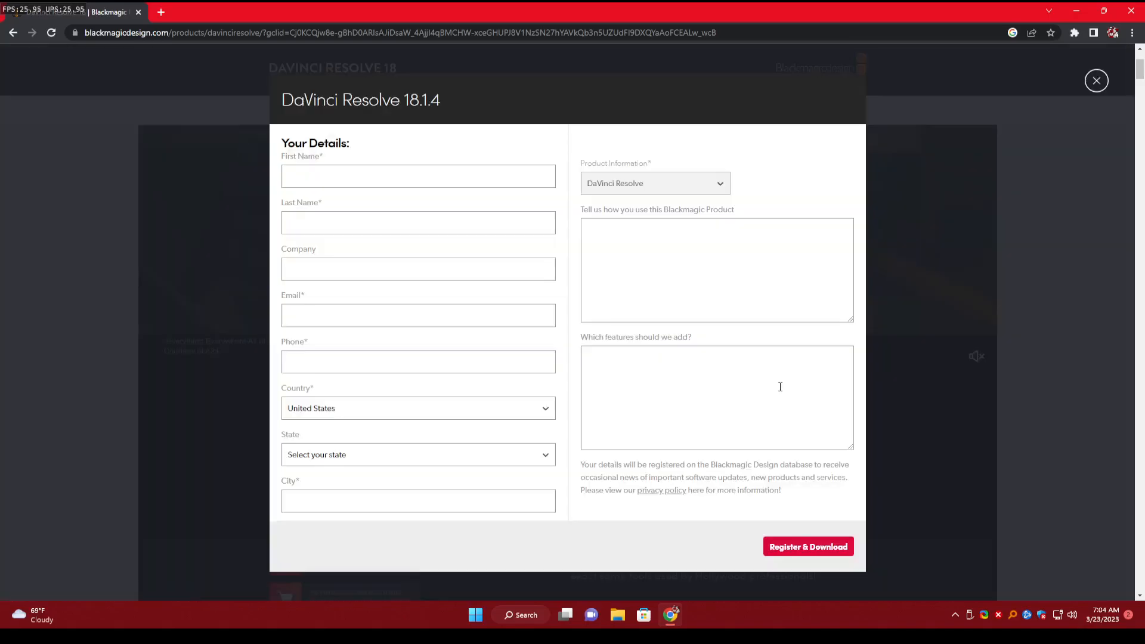
- Fill the download registration form with the saved contact details and submit it
{"action": "left_click", "coordinate": [405, 175]}
{"action": "left_click", "coordinate": [440, 224]}
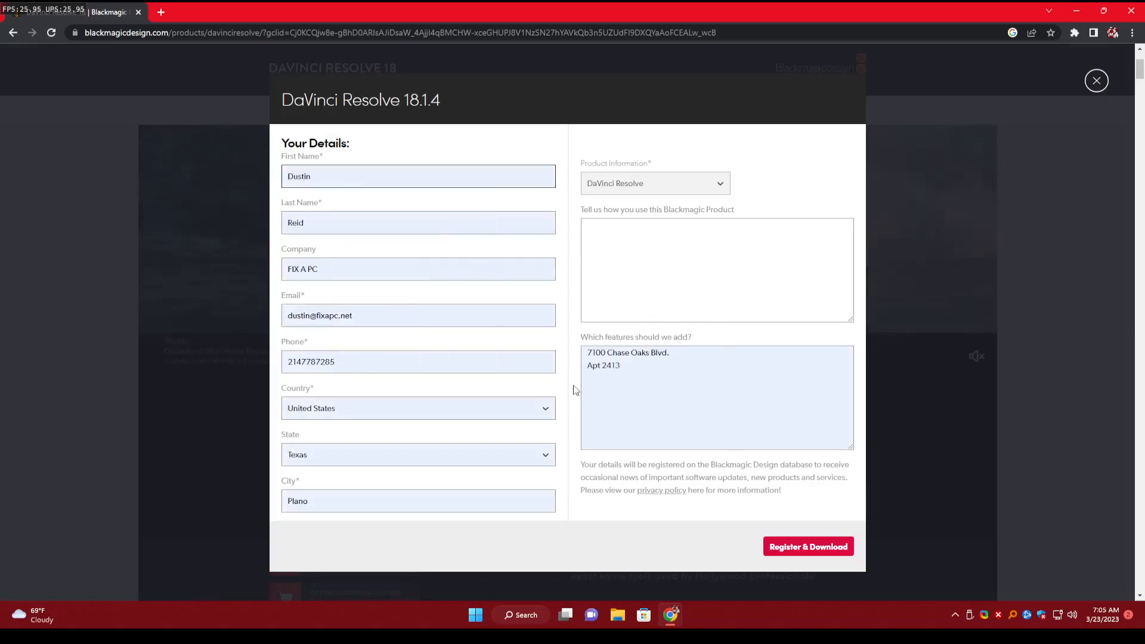
{"action": "left_click", "coordinate": [832, 546]}
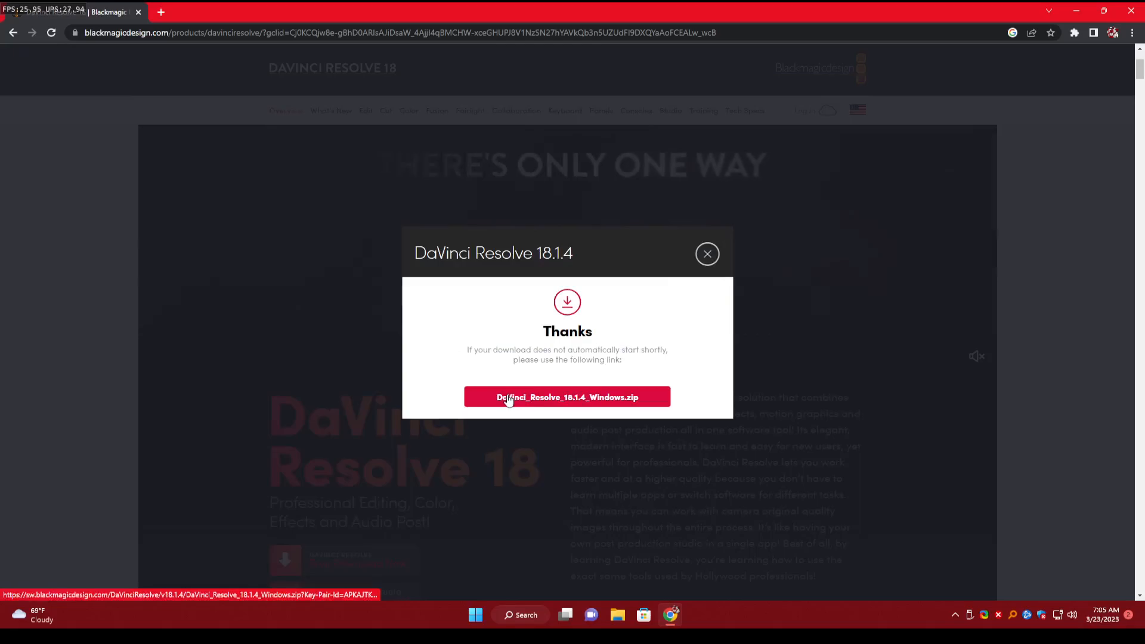
{"action": "left_click", "coordinate": [503, 398]}
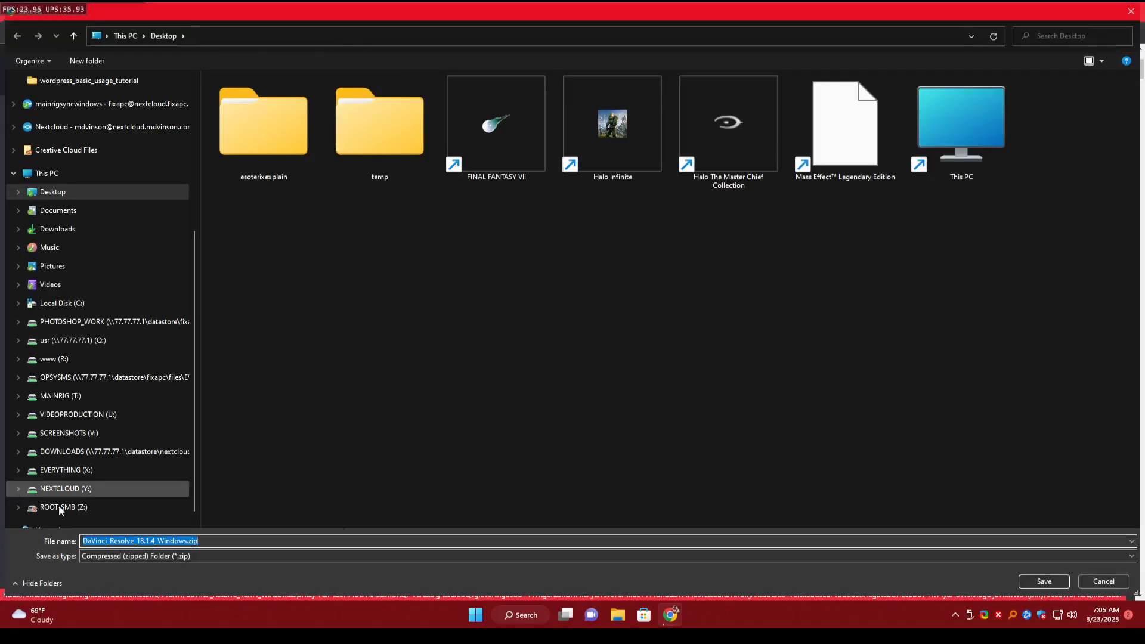
{"action": "left_click", "coordinate": [1105, 579]}
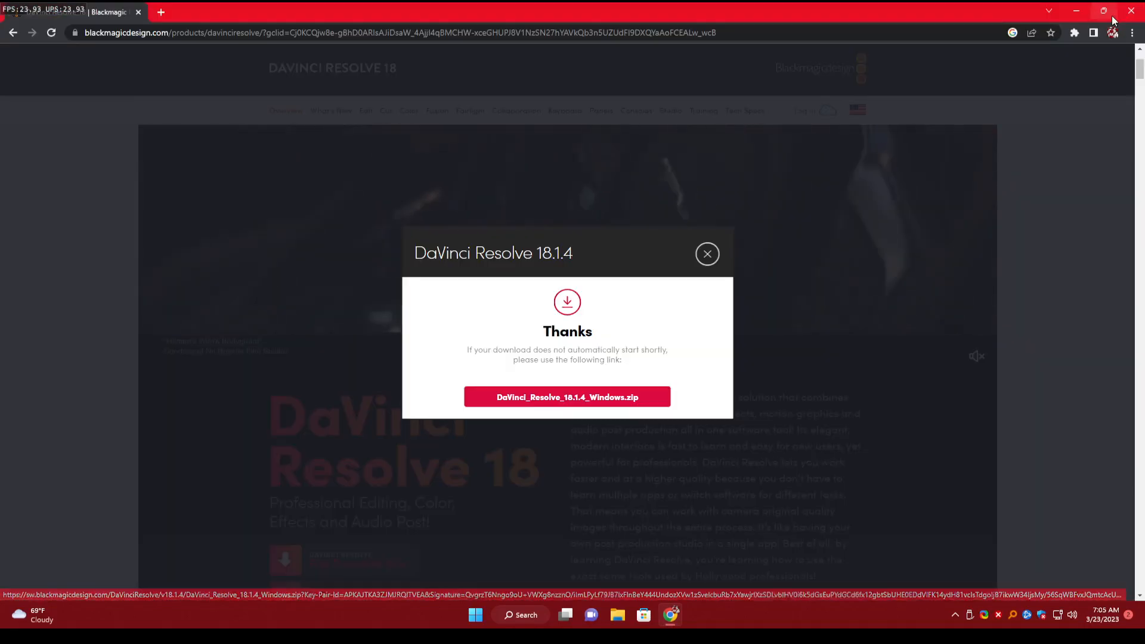
{"action": "left_click", "coordinate": [702, 268]}
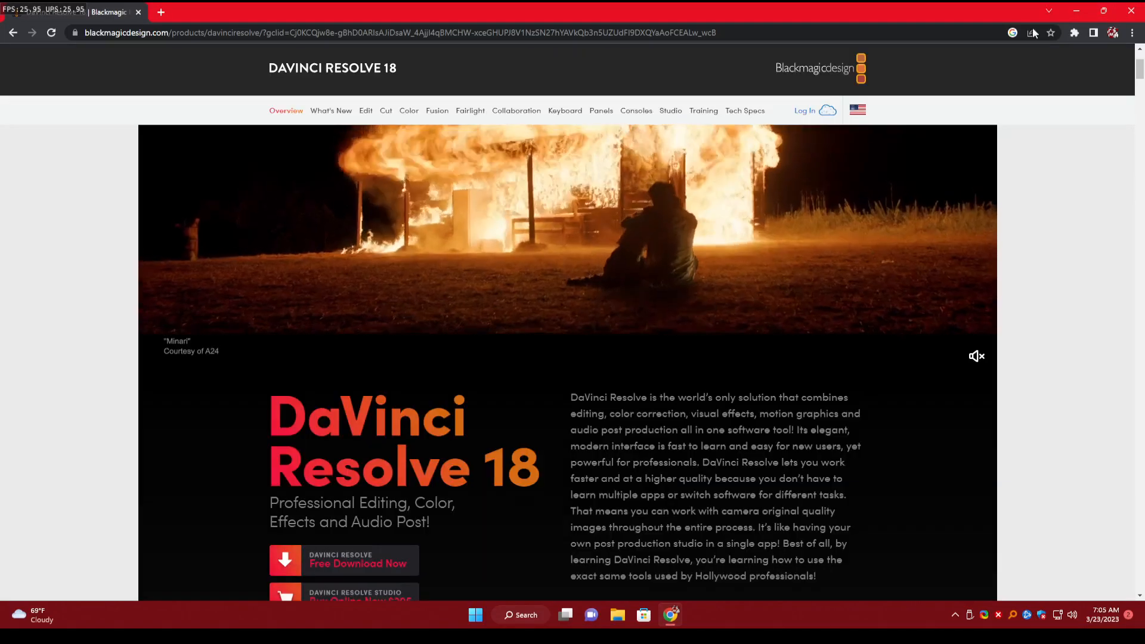
- Return to the desktop, launch DaVinci Resolve and look through the projects in the FIXAPC library
{"action": "key", "text": "super+d"}
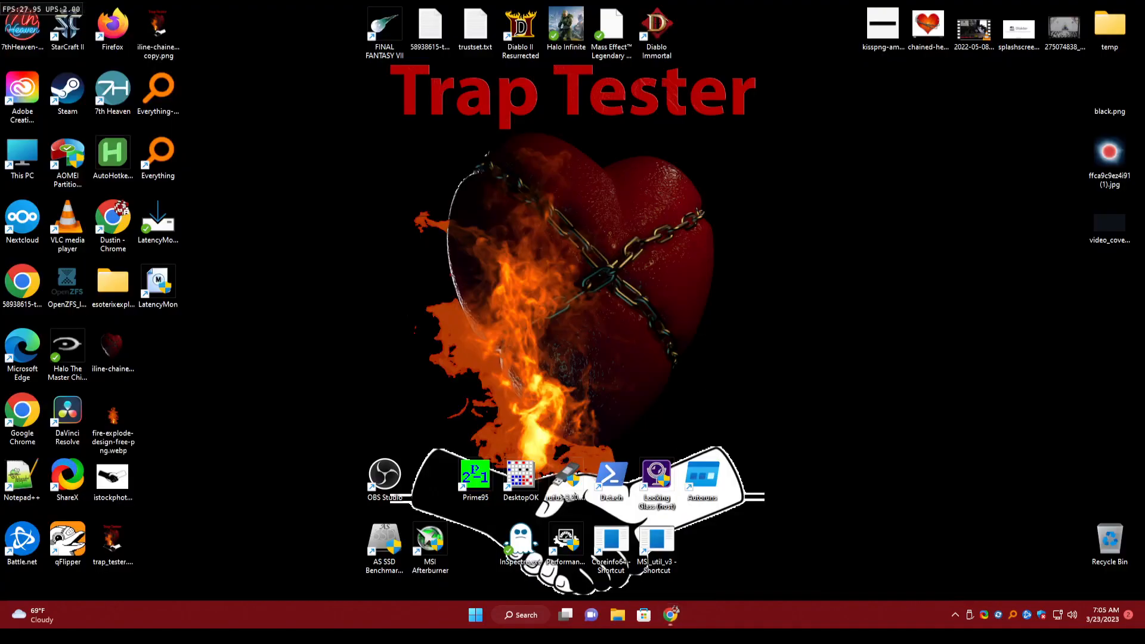
{"action": "double_click", "coordinate": [81, 420]}
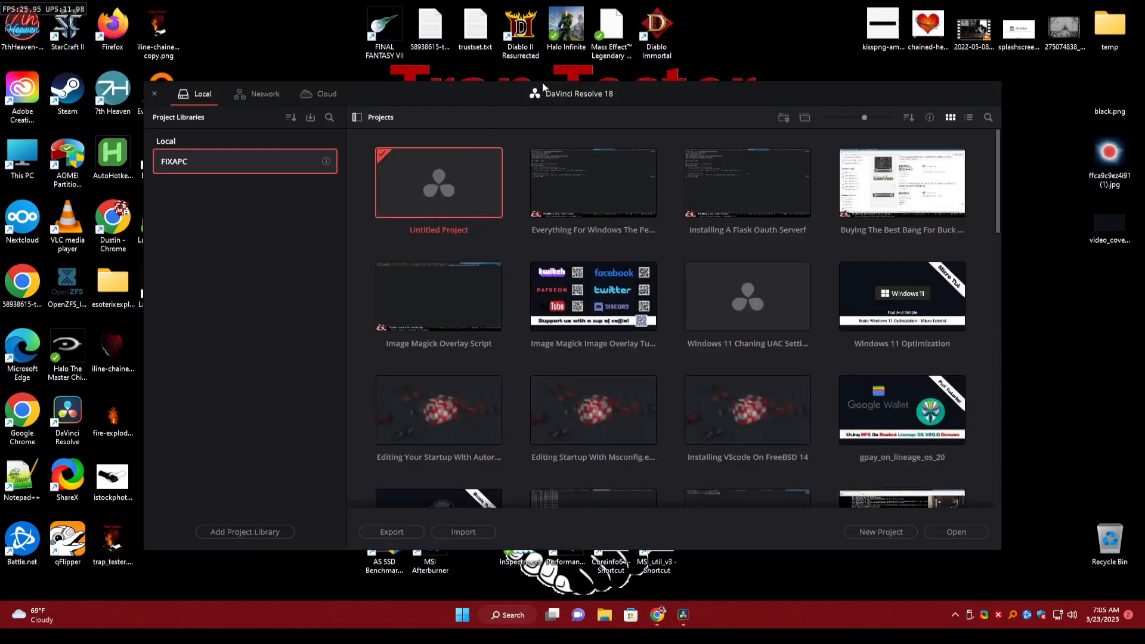
{"action": "scroll", "coordinate": [721, 210], "scroll_direction": "down", "scroll_amount": 8}
{"action": "scroll", "coordinate": [696, 277], "scroll_direction": "up", "scroll_amount": 8}
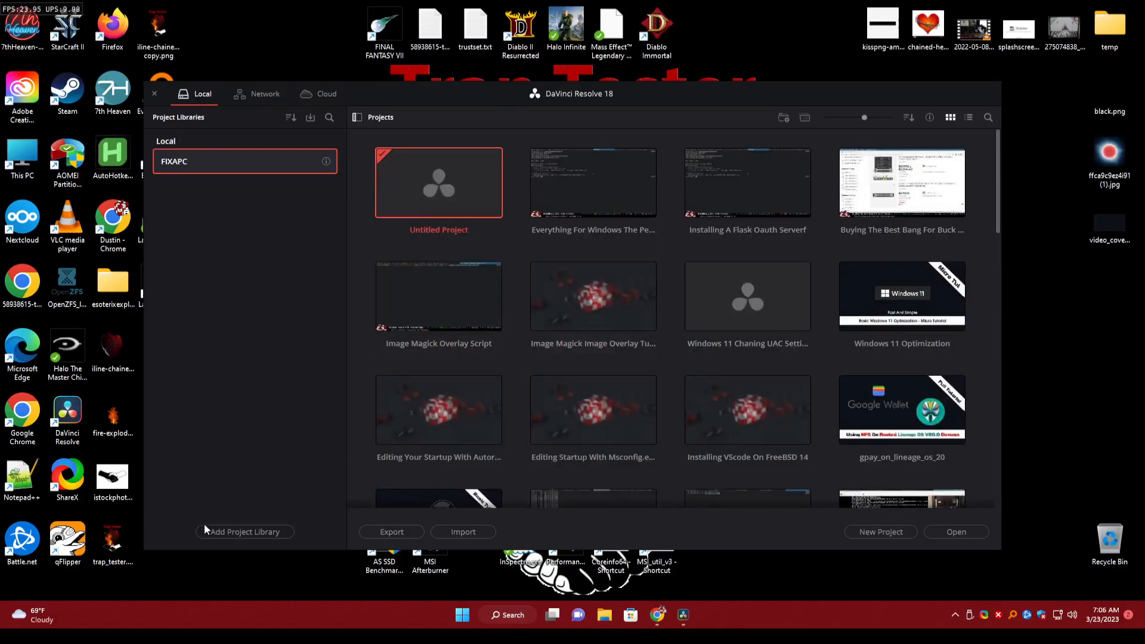
{"action": "left_click", "coordinate": [231, 531]}
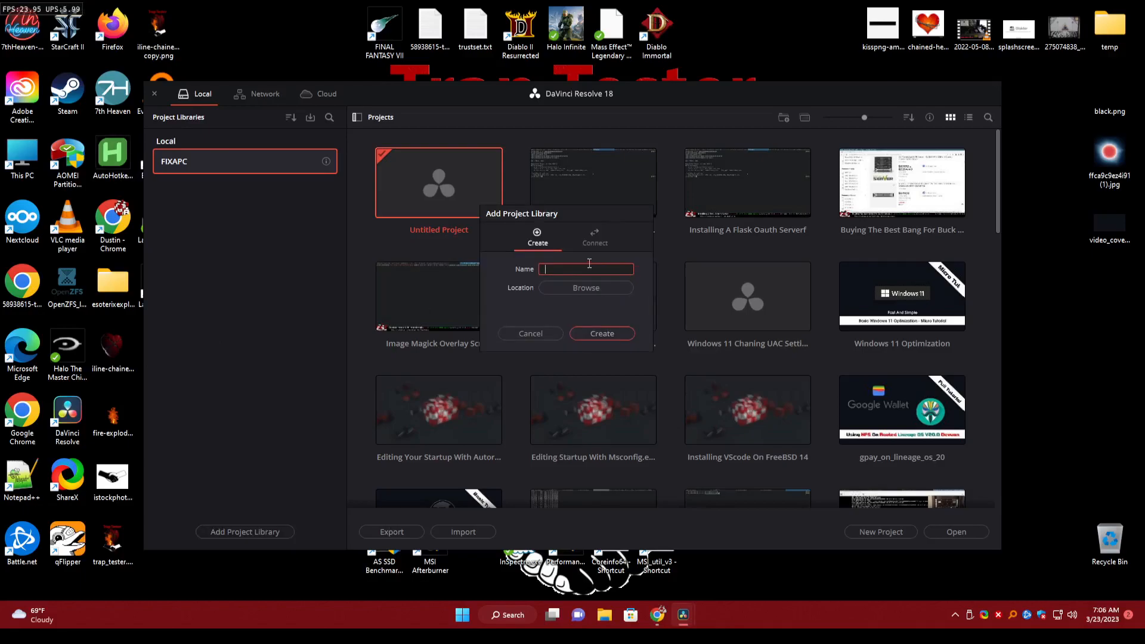
{"action": "left_click", "coordinate": [552, 333]}
{"action": "left_click", "coordinate": [256, 94]}
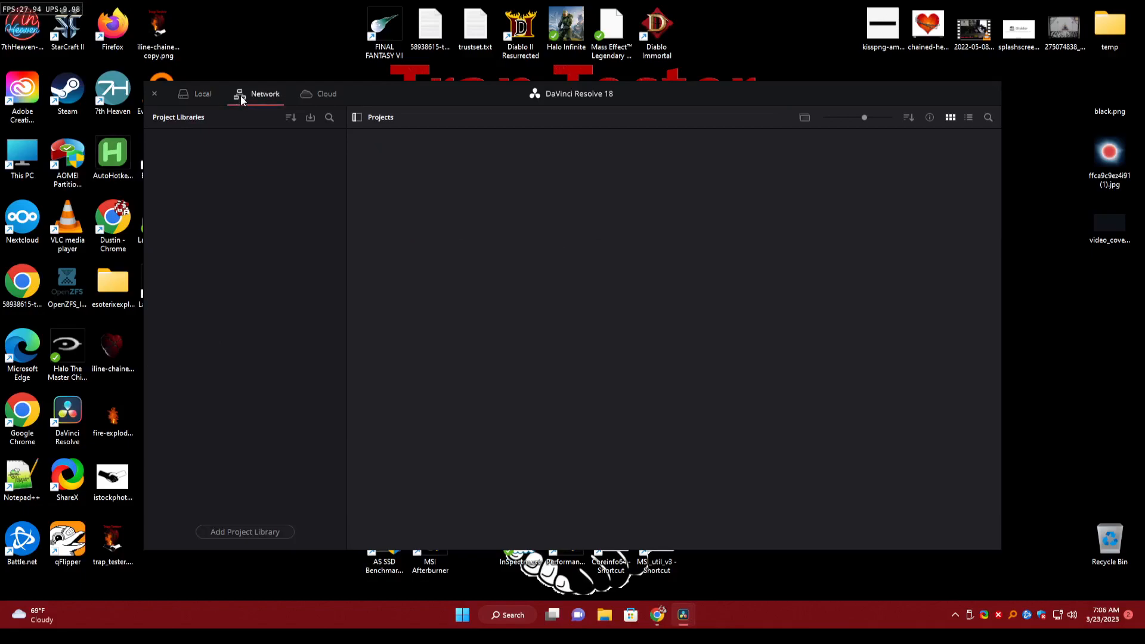
{"action": "left_click", "coordinate": [210, 93]}
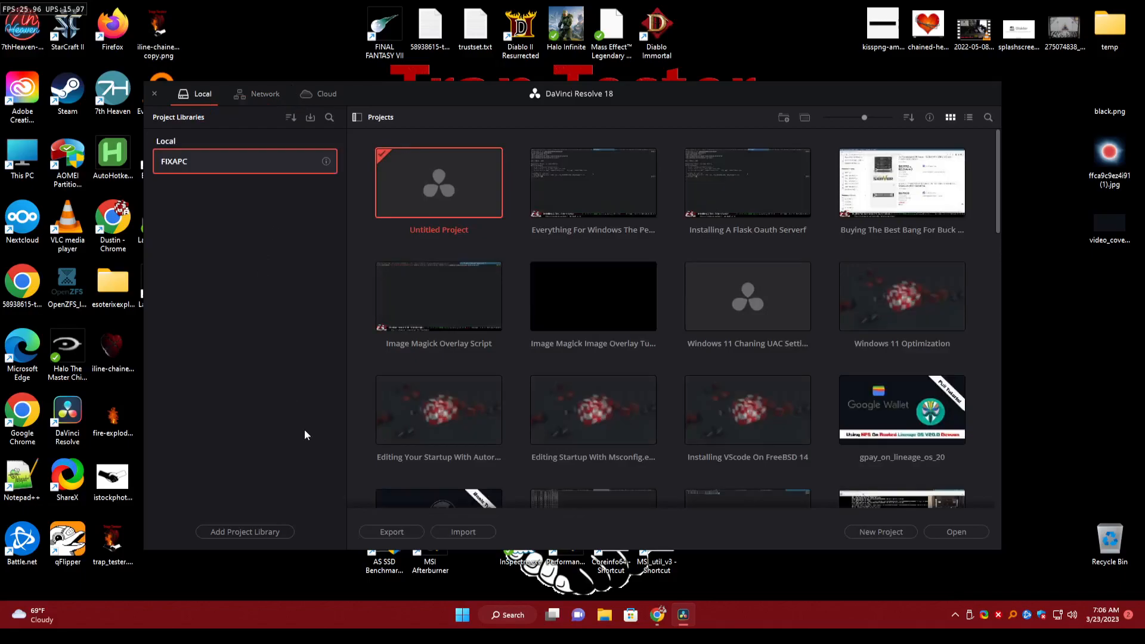
- Start a new local project library and name it preview
{"action": "left_click", "coordinate": [257, 534]}
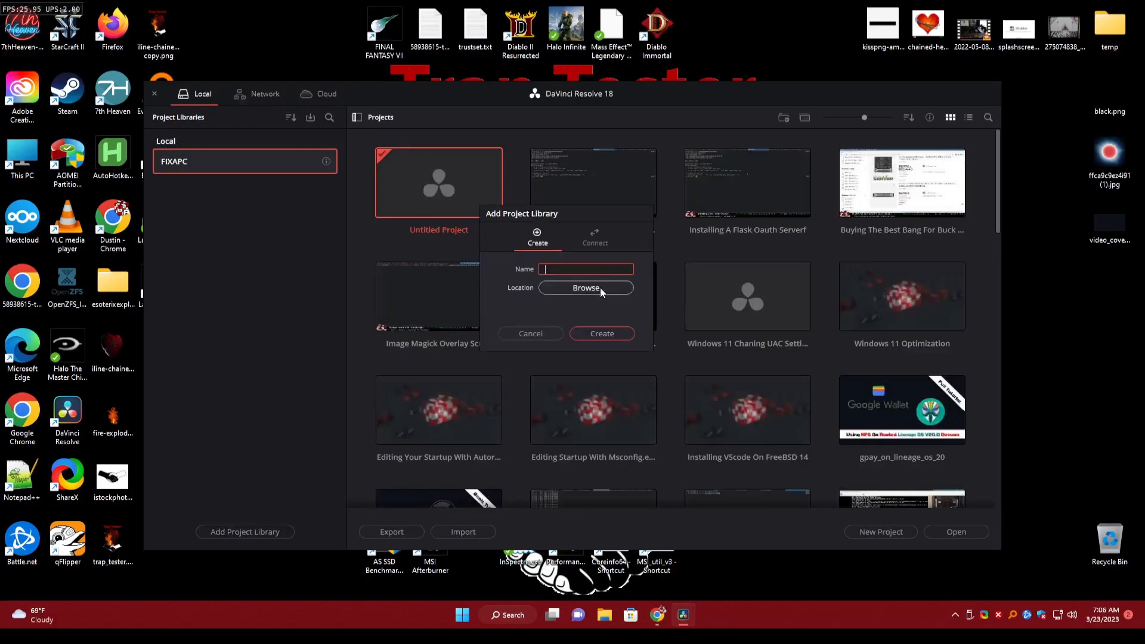
{"action": "left_click", "coordinate": [596, 241]}
{"action": "left_click", "coordinate": [539, 240]}
{"action": "type", "text": "preview"}
- Create the library in a new folder named davinchi_database_preview on the VIDEOPRODUCTION (U:) drive
{"action": "left_click", "coordinate": [589, 288]}
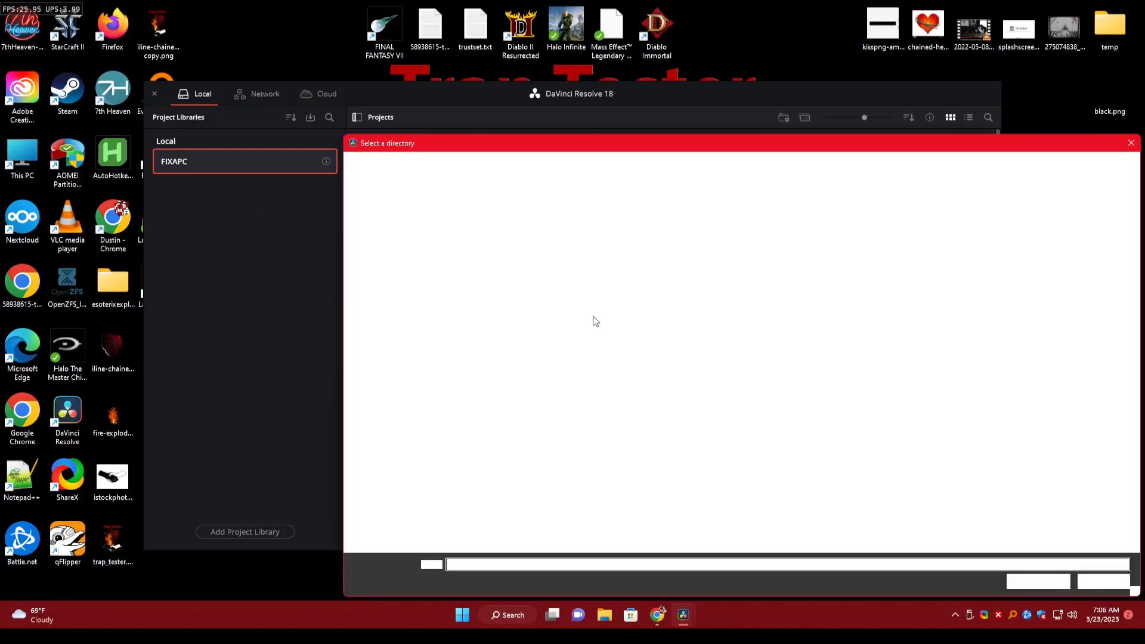
{"action": "scroll", "coordinate": [470, 418], "scroll_direction": "down", "scroll_amount": 5}
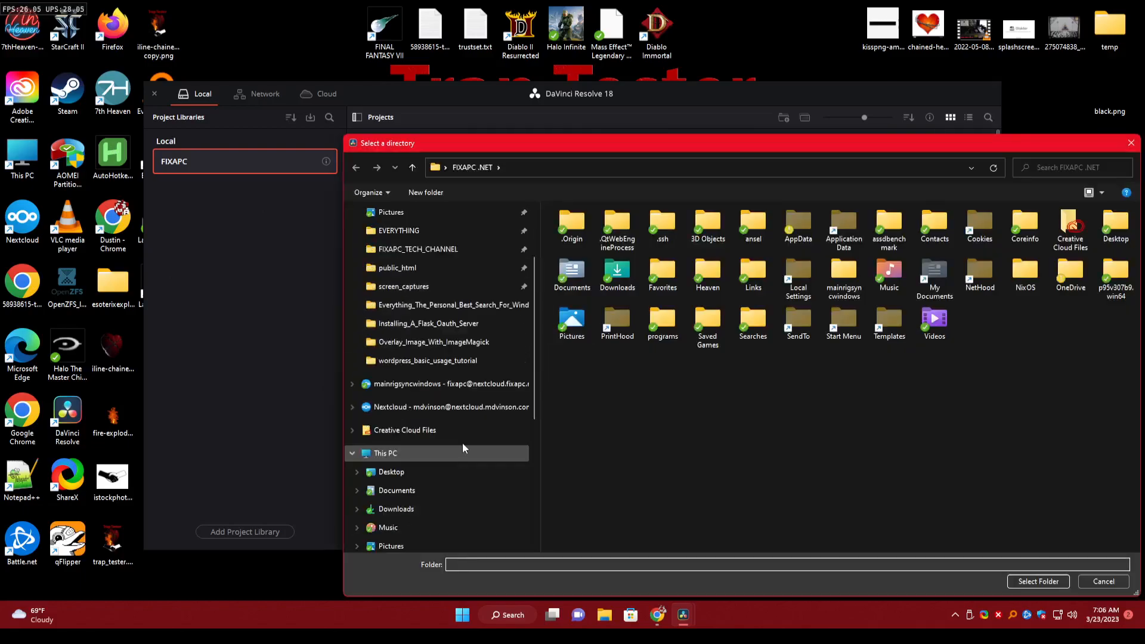
{"action": "scroll", "coordinate": [471, 444], "scroll_direction": "down", "scroll_amount": 1}
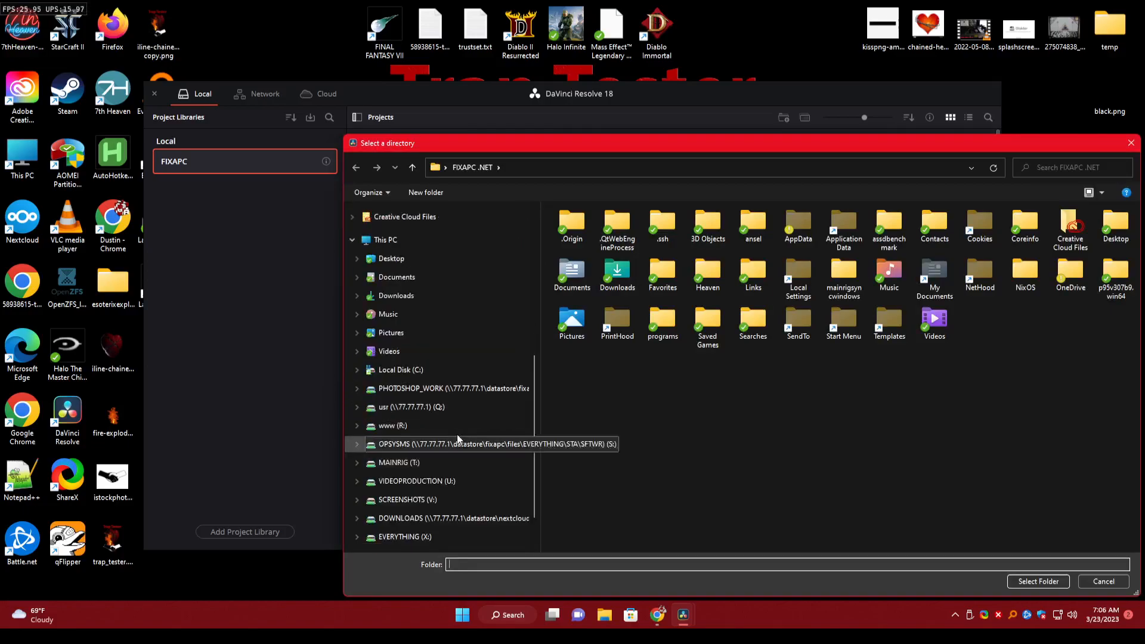
{"action": "left_click", "coordinate": [418, 481]}
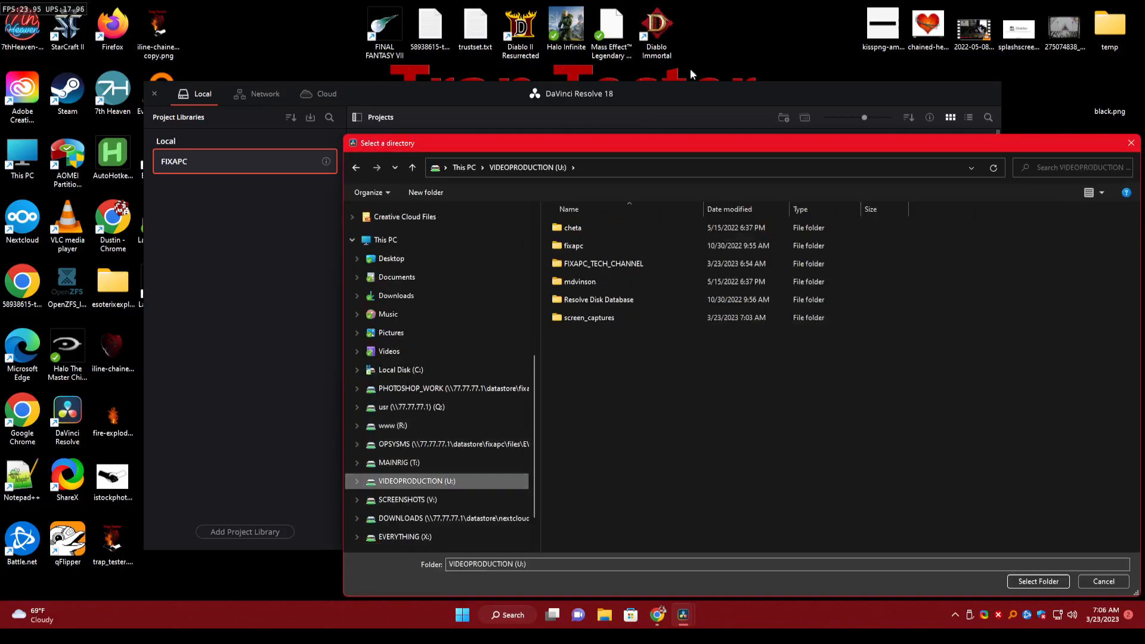
{"action": "right_click", "coordinate": [748, 457]}
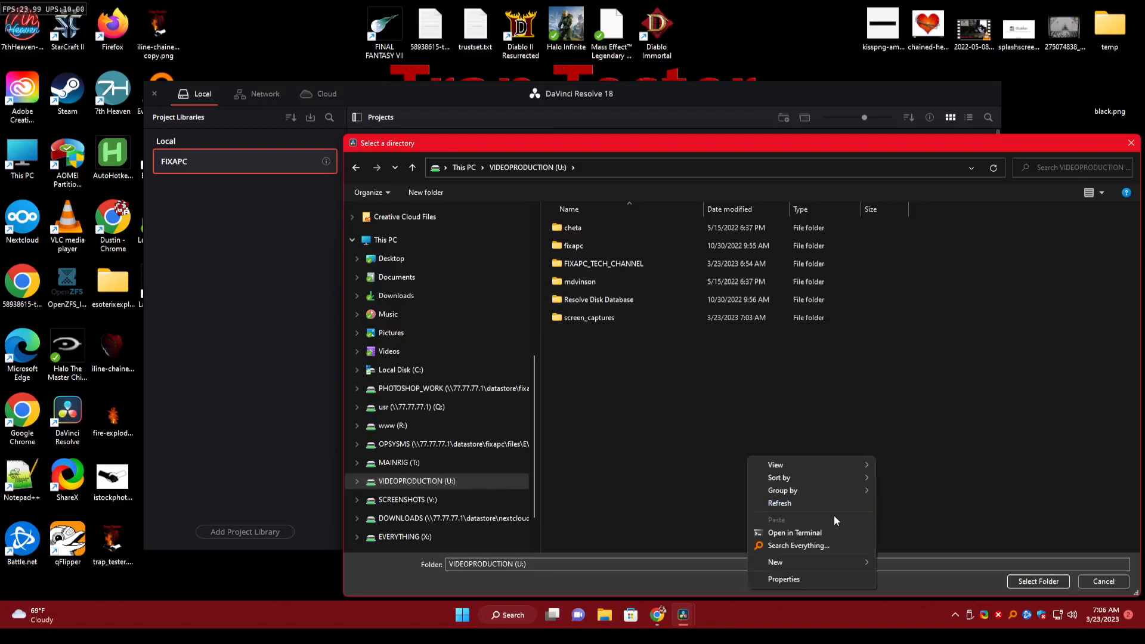
{"action": "mouse_move", "coordinate": [822, 561]}
{"action": "left_click", "coordinate": [945, 493]}
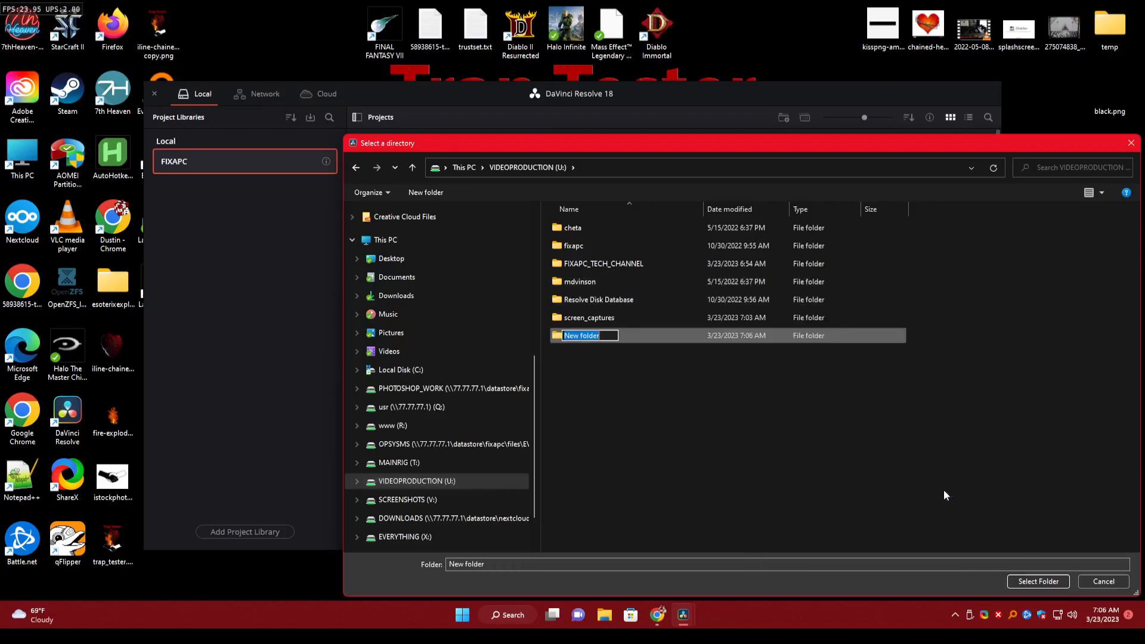
{"action": "type", "text": "davinchi_database_p"}
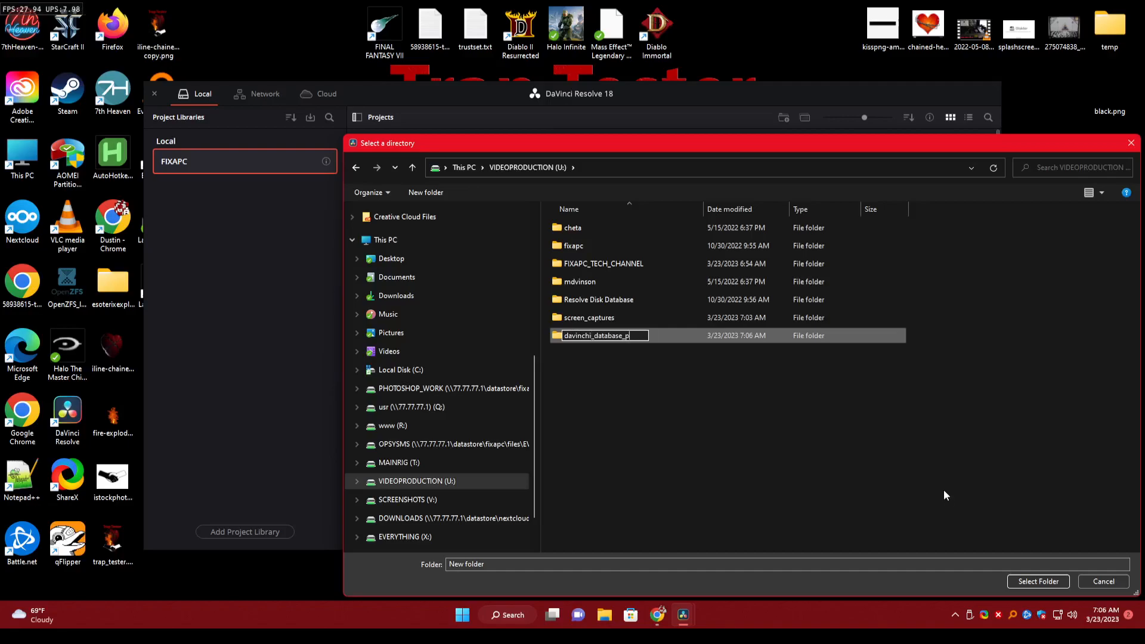
{"action": "type", "text": "review"}
{"action": "key", "text": "Return"}
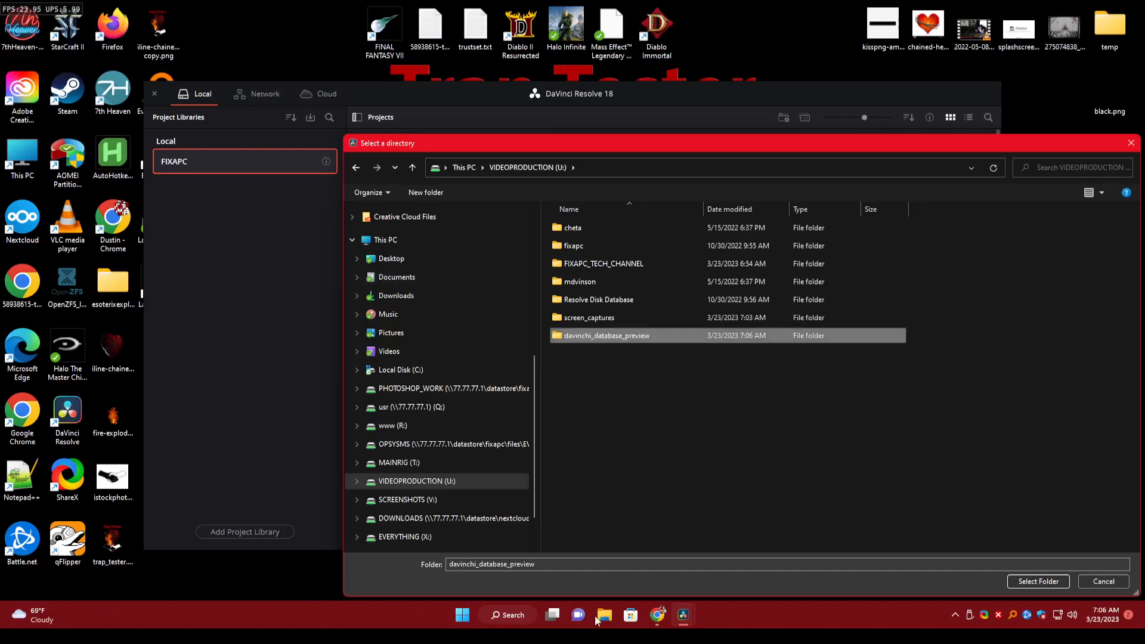
{"action": "left_click", "coordinate": [1041, 581]}
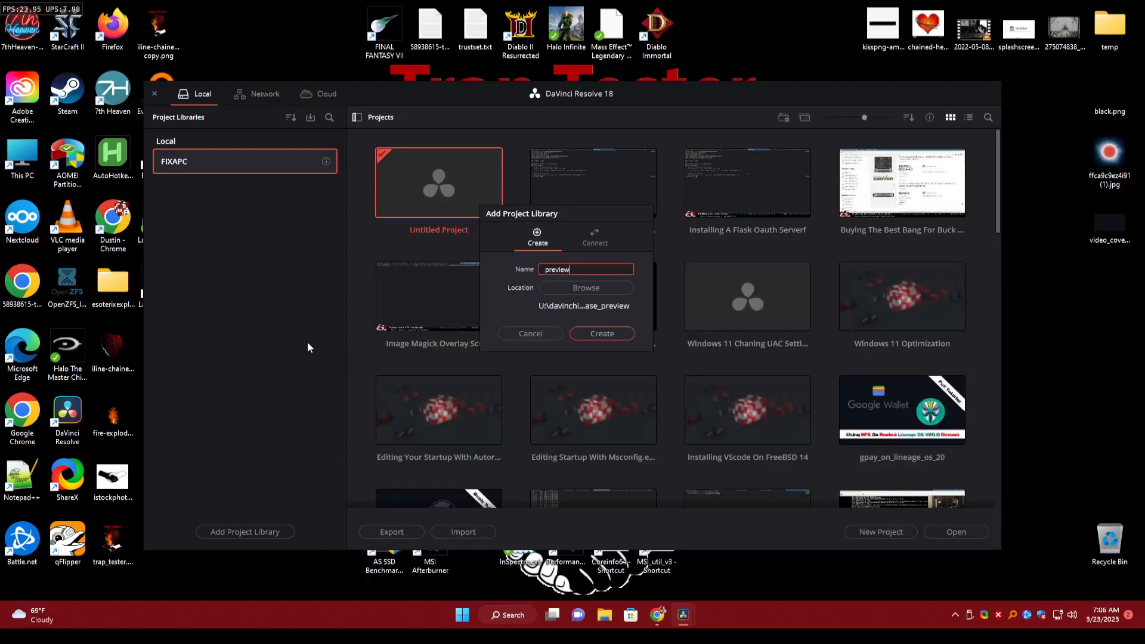
{"action": "left_click", "coordinate": [585, 336]}
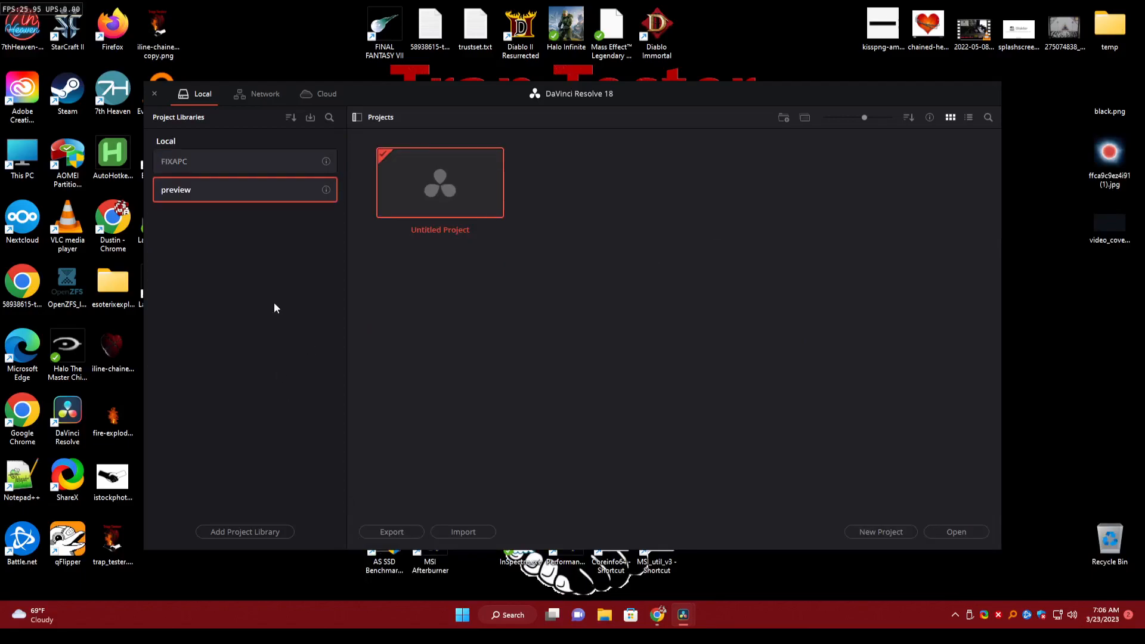
- Select the preview project library and open its Untitled Project
{"action": "left_click", "coordinate": [184, 161]}
{"action": "left_click", "coordinate": [185, 195]}
{"action": "double_click", "coordinate": [479, 176]}
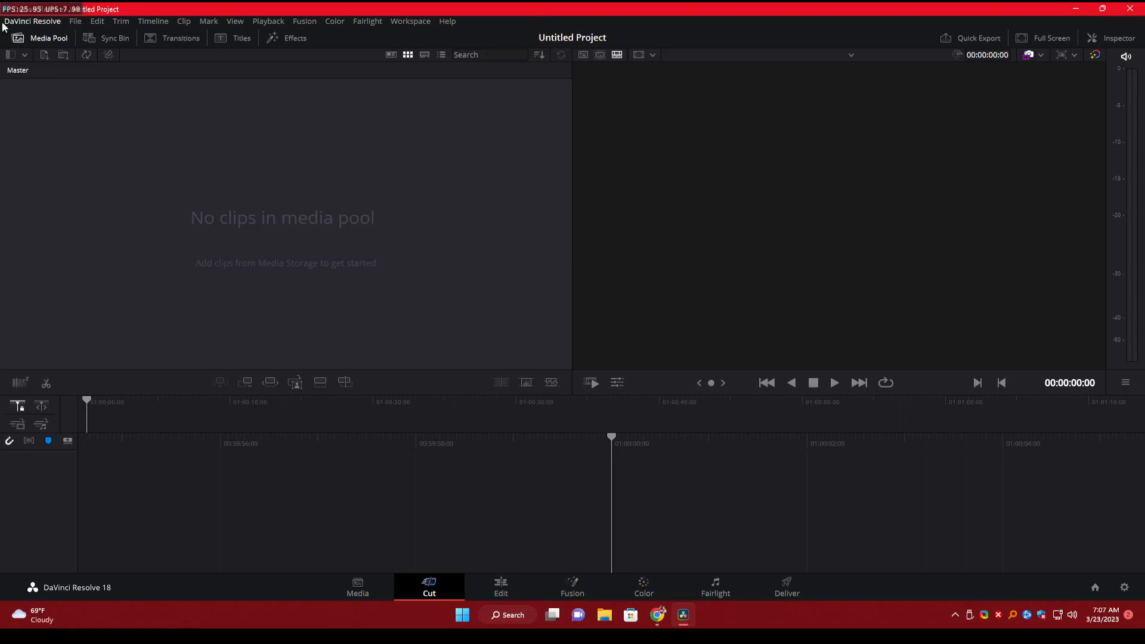
- Review the Media Storage and Internet Accounts sections of the system preferences, then close them without saving
{"action": "left_click", "coordinate": [51, 24]}
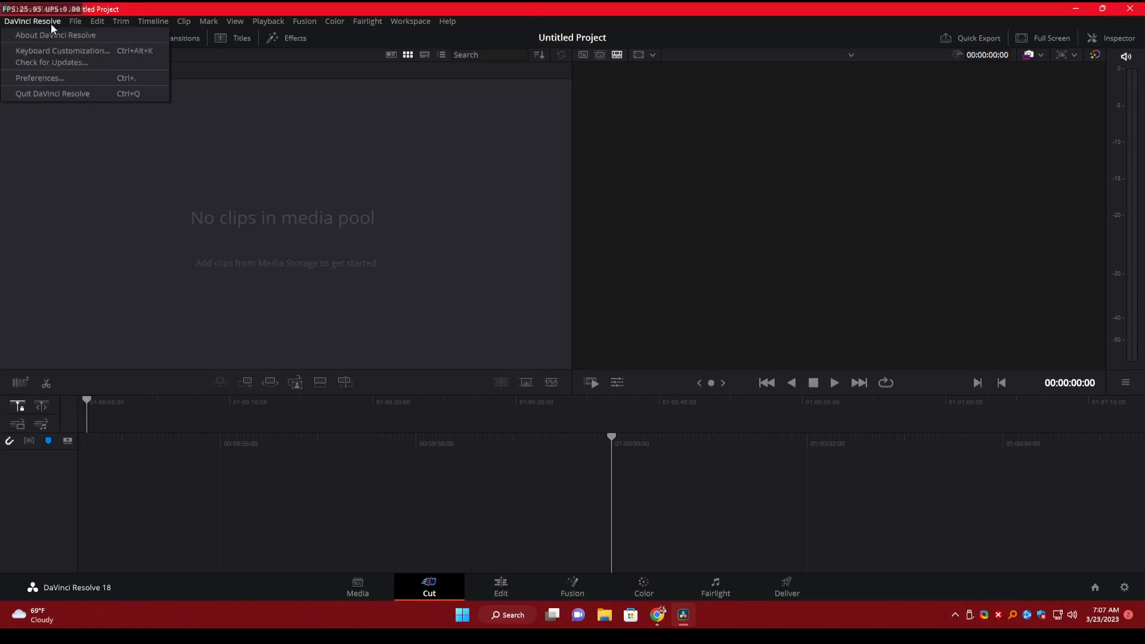
{"action": "left_click", "coordinate": [51, 75]}
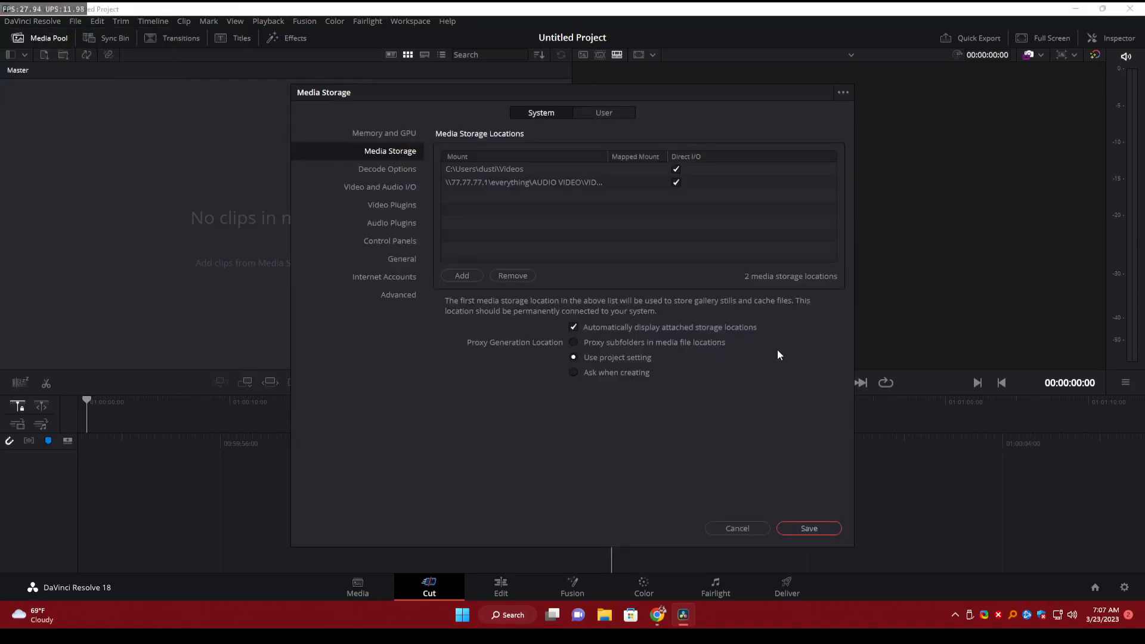
{"action": "left_click", "coordinate": [374, 279]}
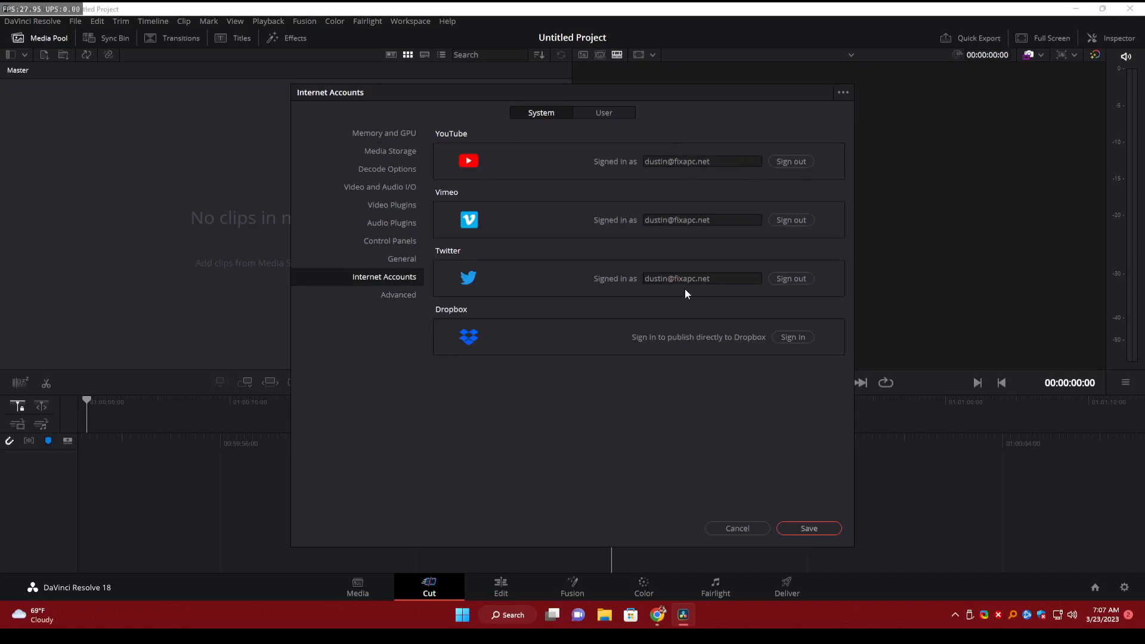
{"action": "left_click", "coordinate": [743, 529]}
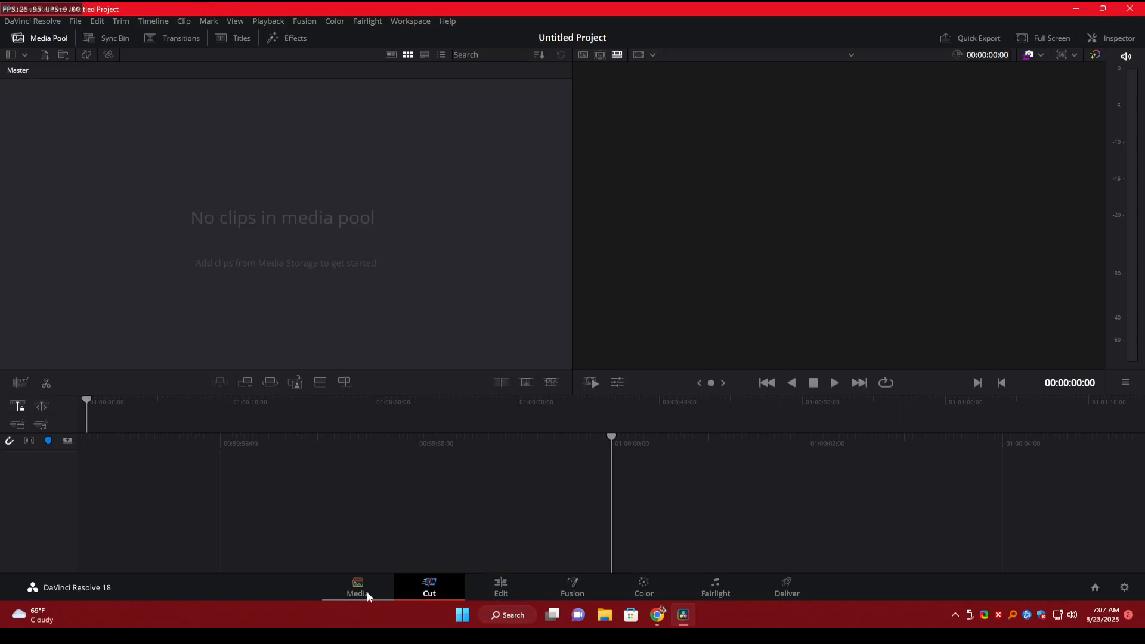
- Switch to the Edit page and look through the media pool's display options and bin list
{"action": "left_click", "coordinate": [471, 588]}
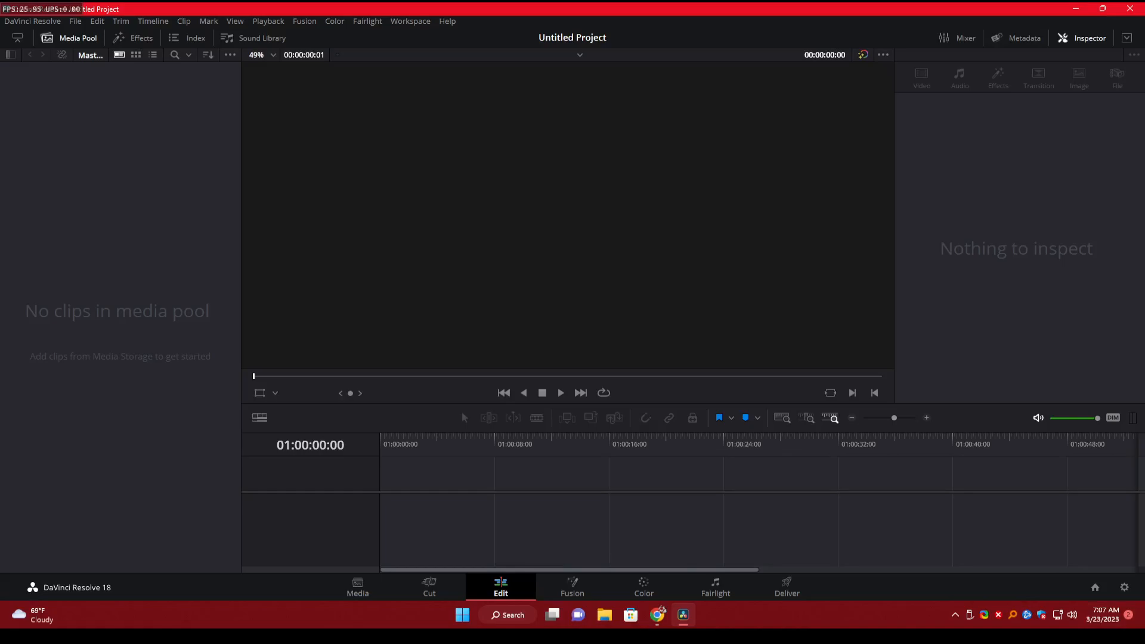
{"action": "right_click", "coordinate": [35, 315]}
{"action": "right_click", "coordinate": [60, 259]}
{"action": "left_click", "coordinate": [16, 215]}
{"action": "left_click", "coordinate": [231, 55]}
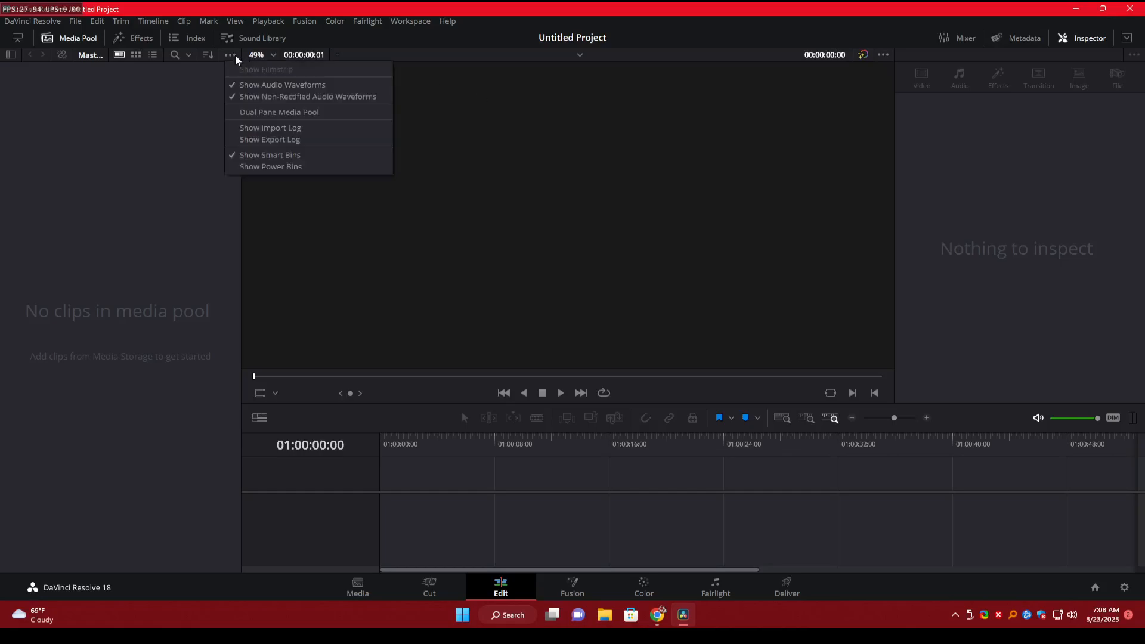
{"action": "left_click", "coordinate": [236, 58]}
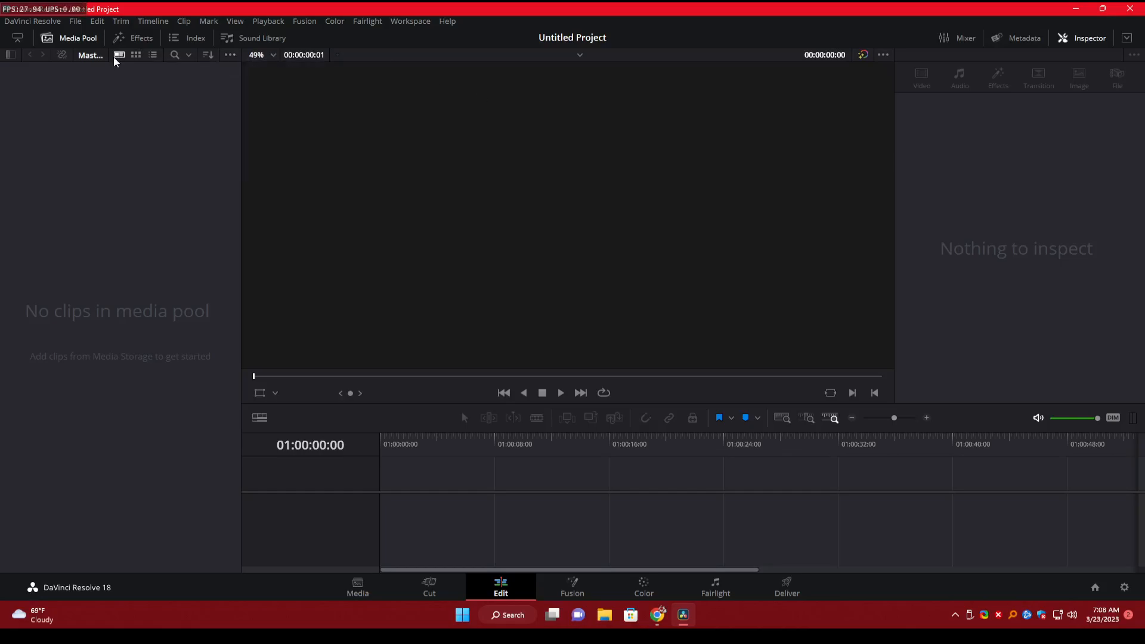
{"action": "left_click", "coordinate": [12, 56]}
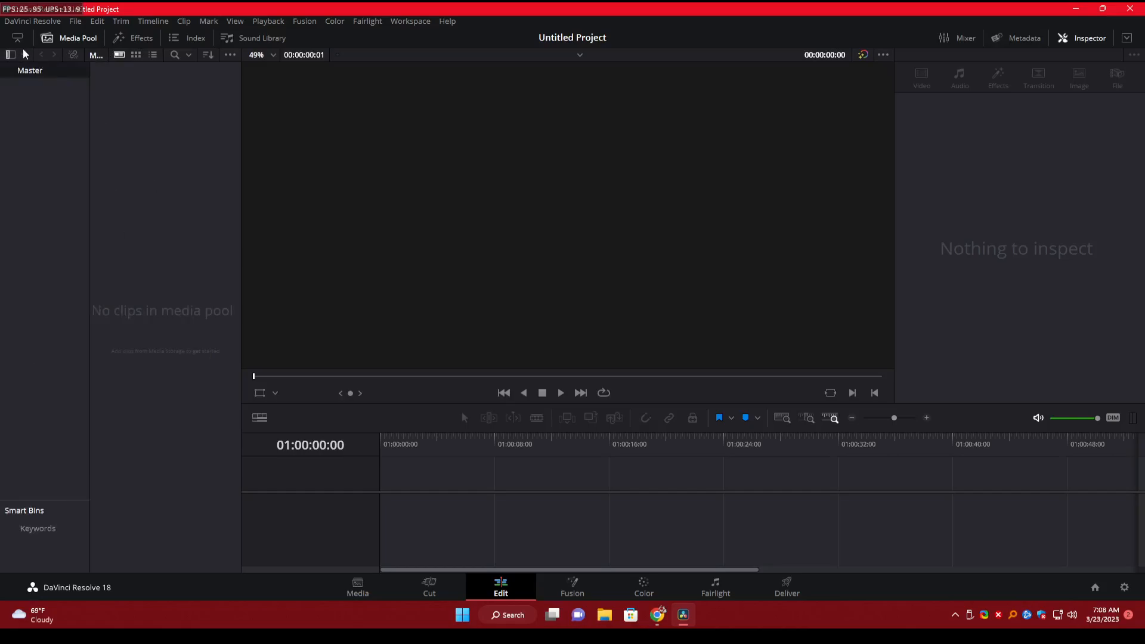
{"action": "left_click", "coordinate": [10, 54]}
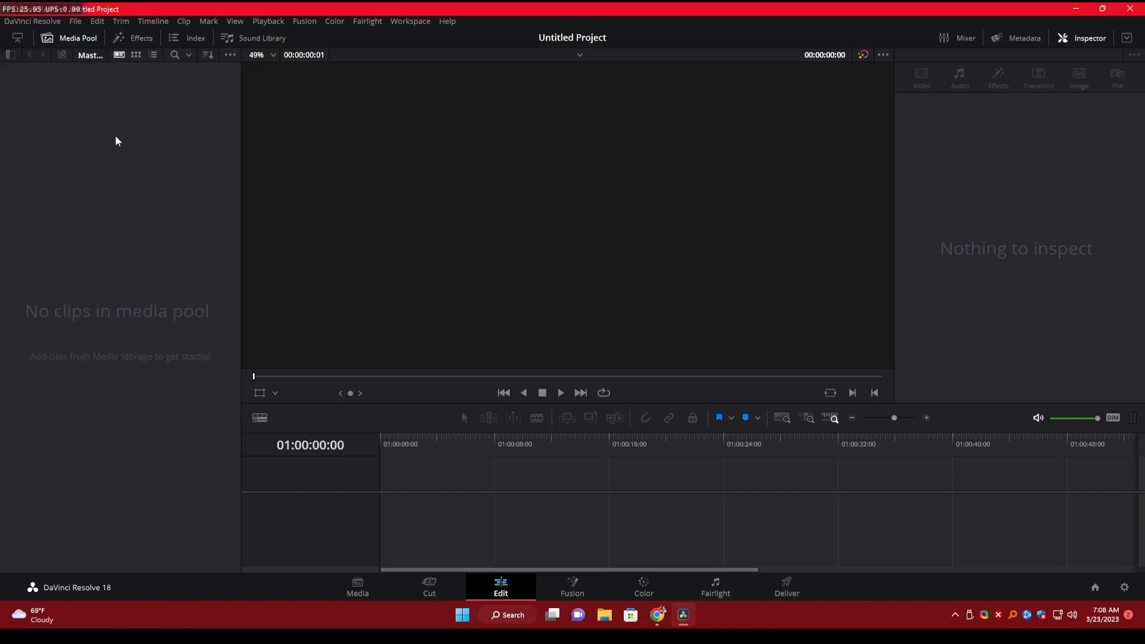
- Import completed.mp4, inclip.mp4, news_banner.png, outclip.mp4 and unedited.mkv from the Everything_The_Personal_Best_Search_For_Windows folder into the media pool
{"action": "right_click", "coordinate": [115, 141]}
{"action": "left_click", "coordinate": [170, 237]}
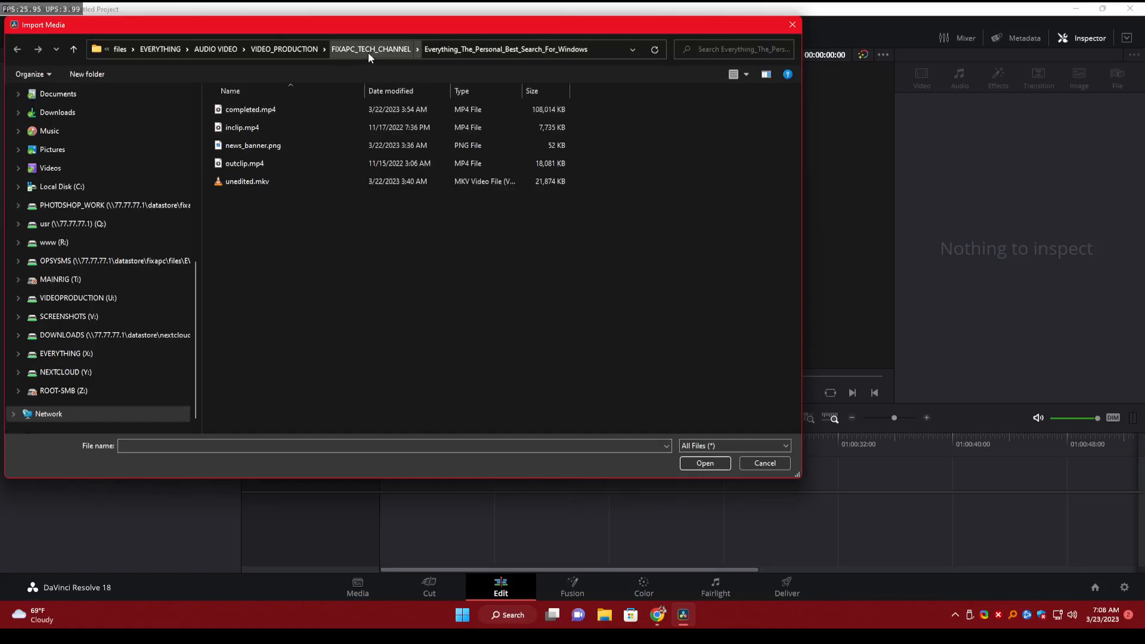
{"action": "left_click_drag", "start_coordinate": [407, 277], "coordinate": [229, 28]}
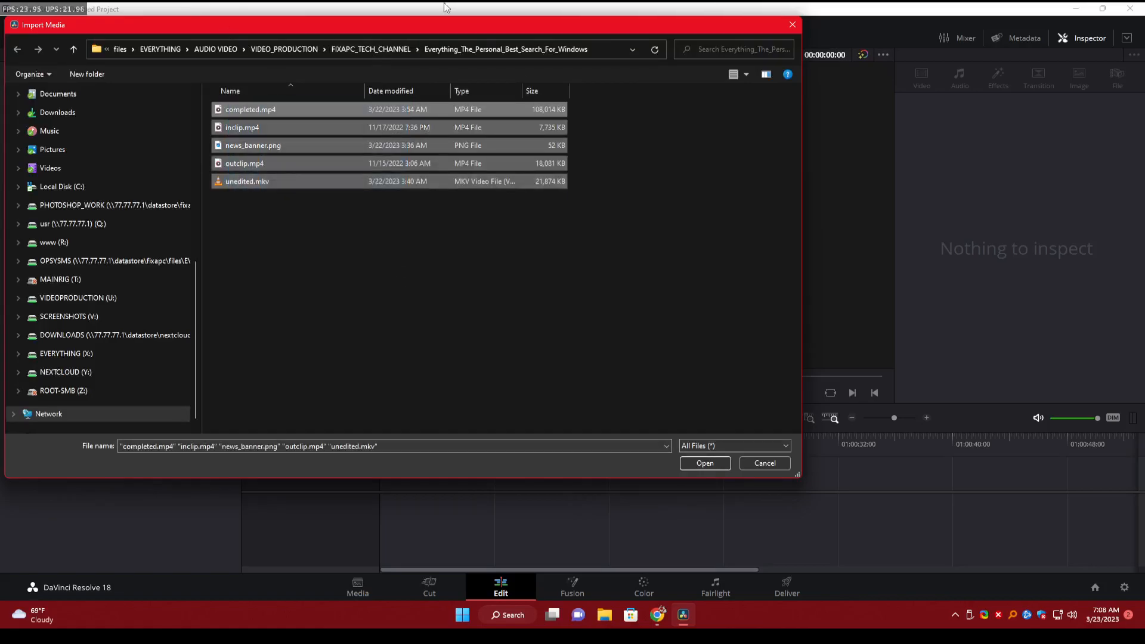
{"action": "left_click", "coordinate": [705, 463]}
{"action": "left_click", "coordinate": [651, 359]}
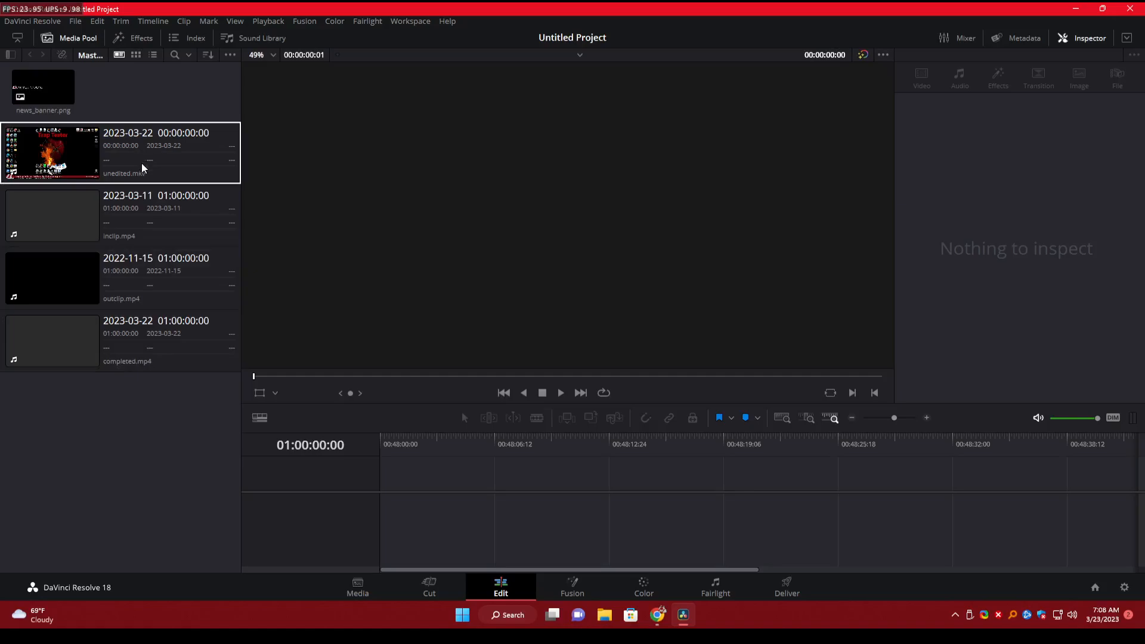
- Add inclip.mp4 to a new timeline and delete the gap before it so it starts at 01:00:00:00
{"action": "left_click", "coordinate": [136, 209]}
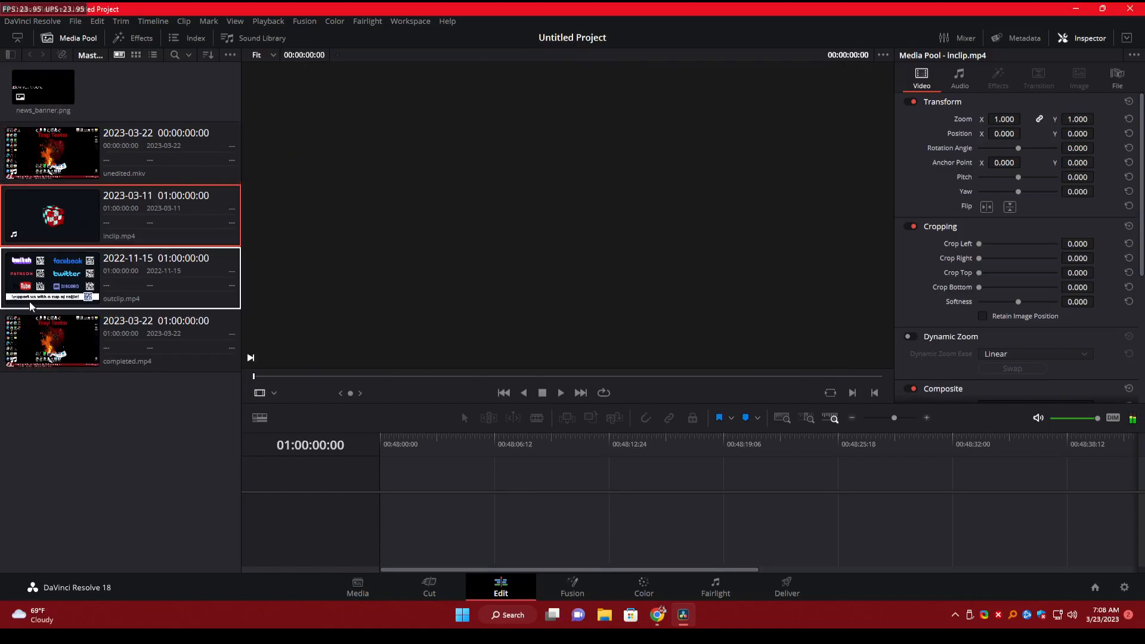
{"action": "left_click_drag", "start_coordinate": [102, 215], "coordinate": [418, 488]}
{"action": "left_click", "coordinate": [407, 487]}
{"action": "key", "text": "Delete"}
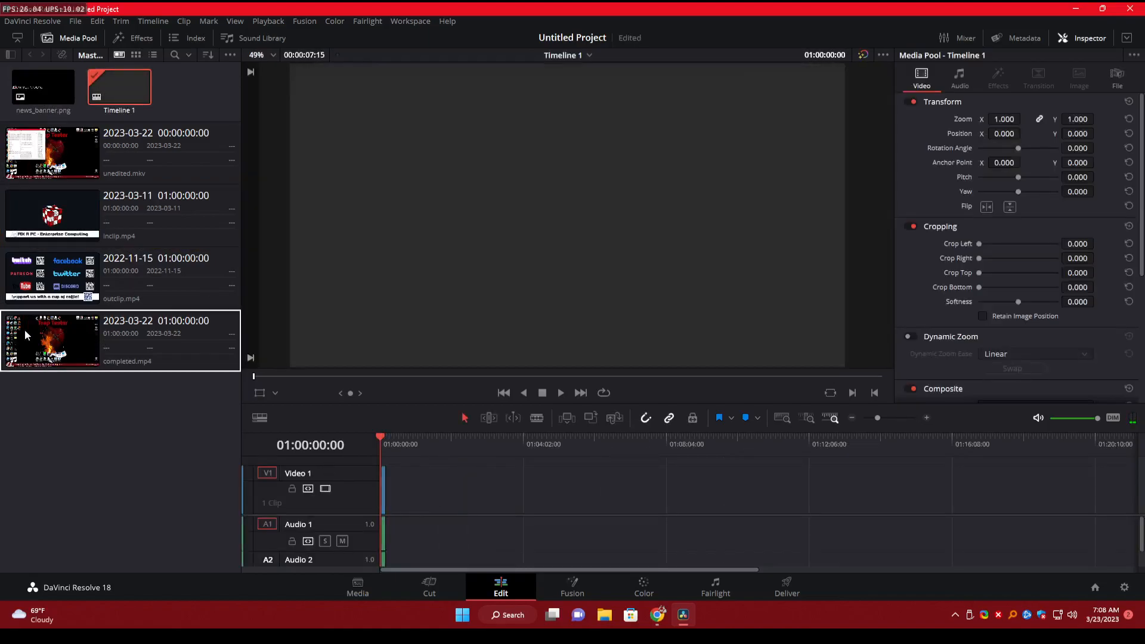
{"action": "left_click", "coordinate": [421, 489]}
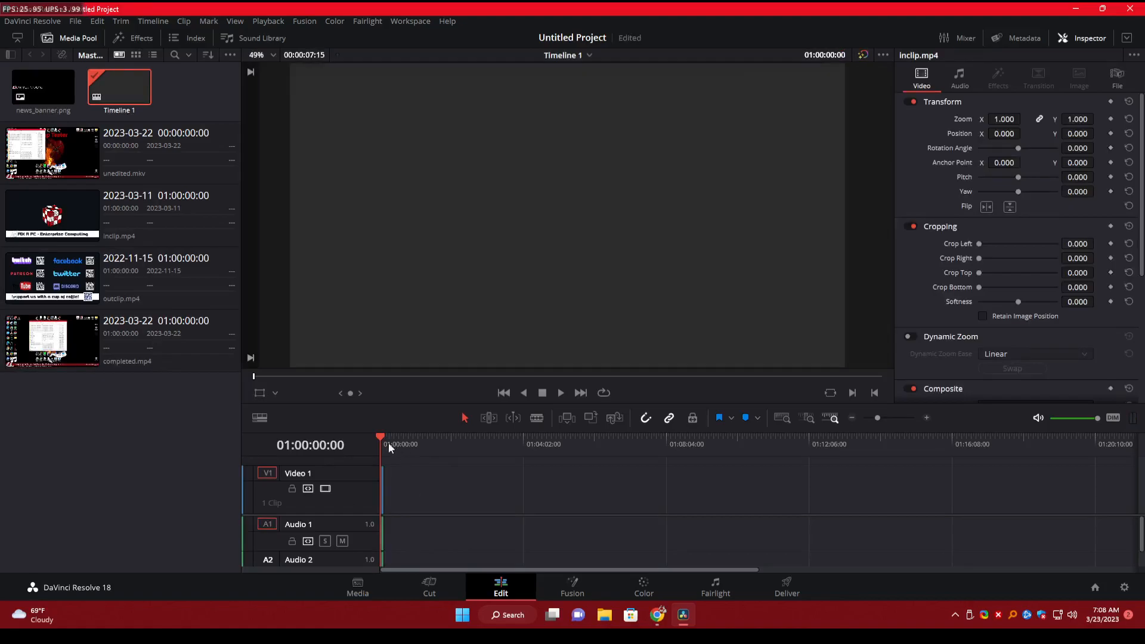
- Place completed.mp4 and outclip.mp4 after inclip.mp4 on the timeline, deleting the gaps between the clips
{"action": "left_click_drag", "start_coordinate": [386, 444], "coordinate": [493, 444]}
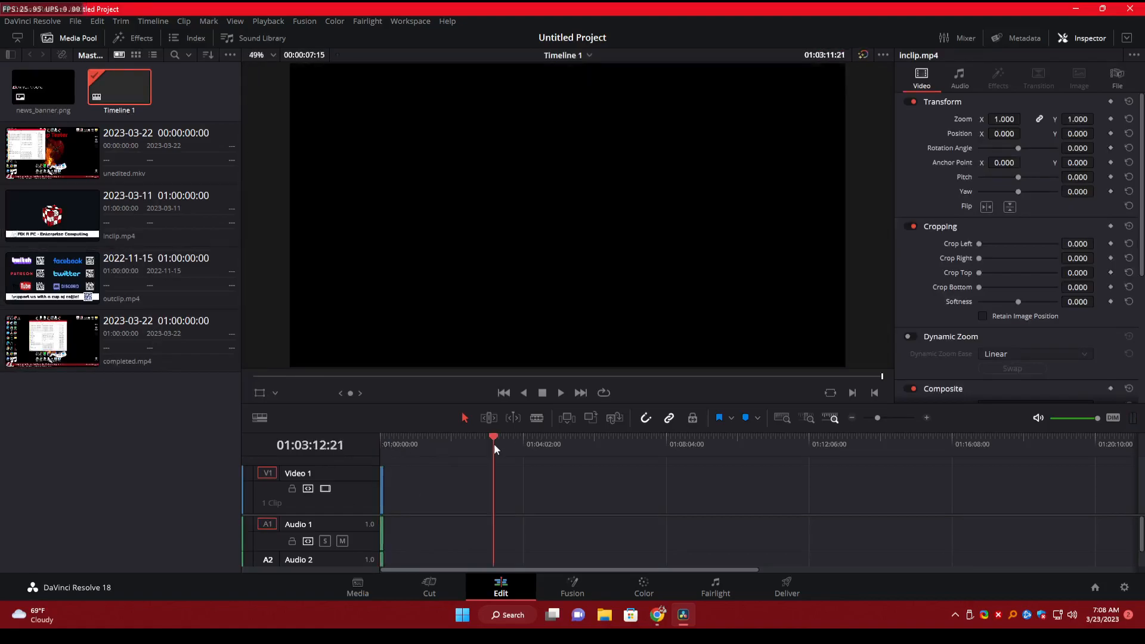
{"action": "left_click_drag", "start_coordinate": [62, 340], "coordinate": [598, 501]}
{"action": "left_click", "coordinate": [586, 495]}
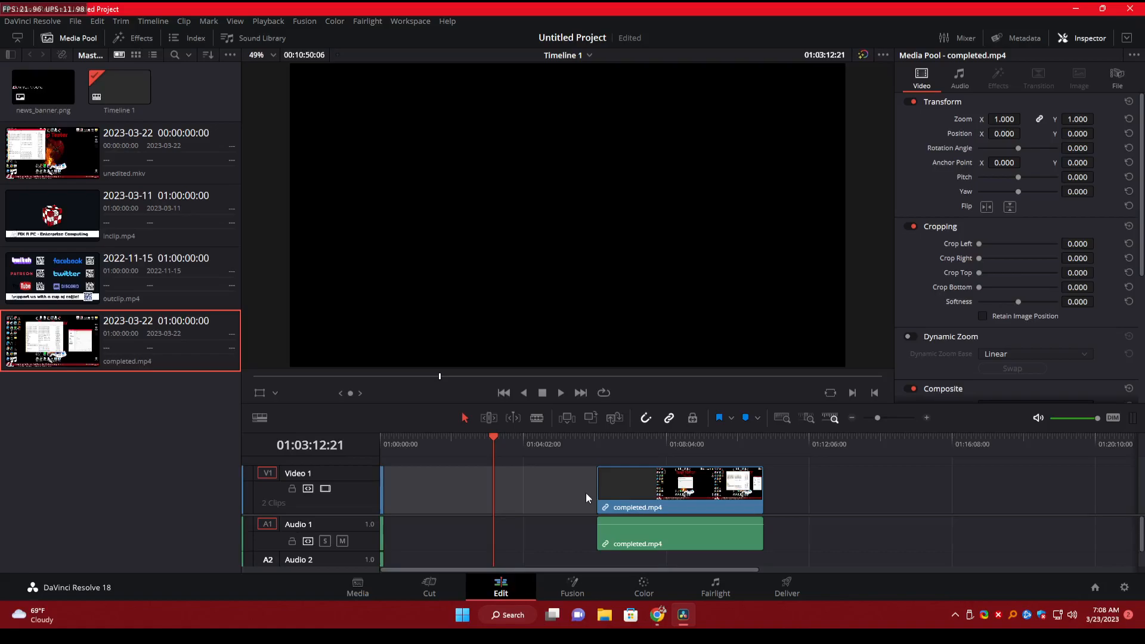
{"action": "key", "text": "Delete"}
{"action": "left_click_drag", "start_coordinate": [123, 273], "coordinate": [689, 479]}
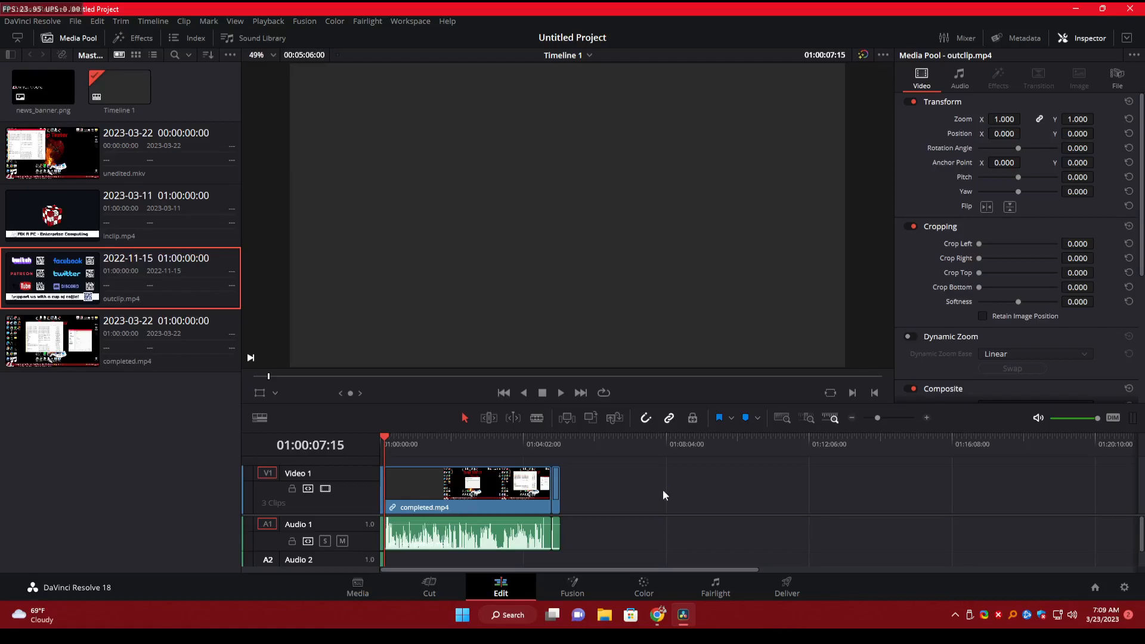
- Normalize the audio level of the completed.mp4 clip with True Peak mode at a target of -2.0 dBTP
{"action": "right_click", "coordinate": [478, 540]}
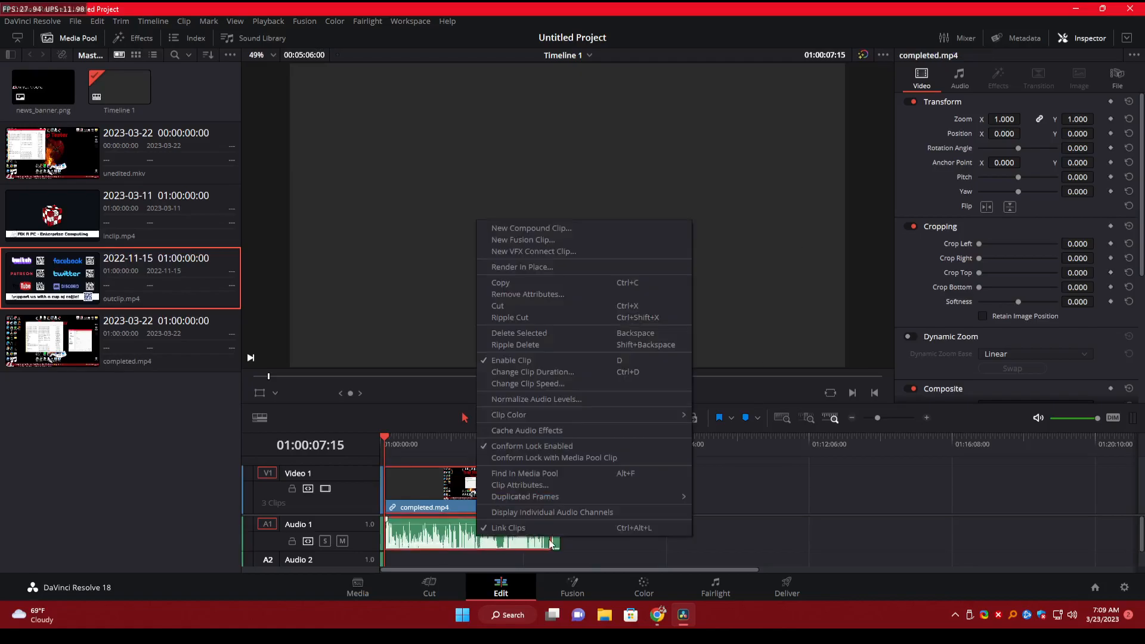
{"action": "left_click", "coordinate": [425, 553]}
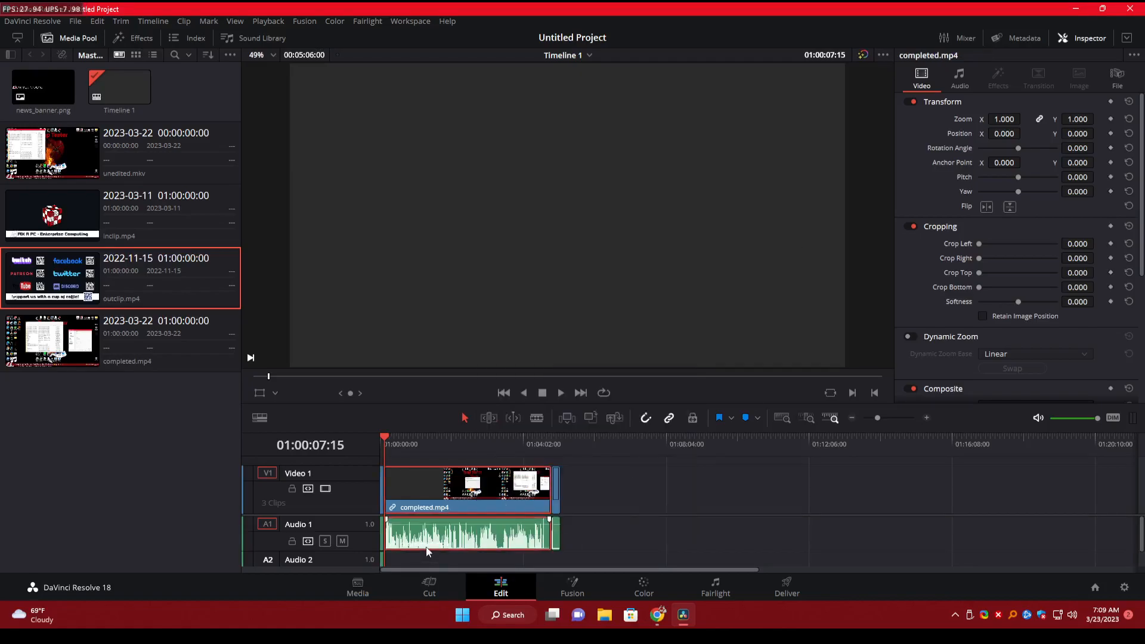
{"action": "right_click", "coordinate": [426, 547]}
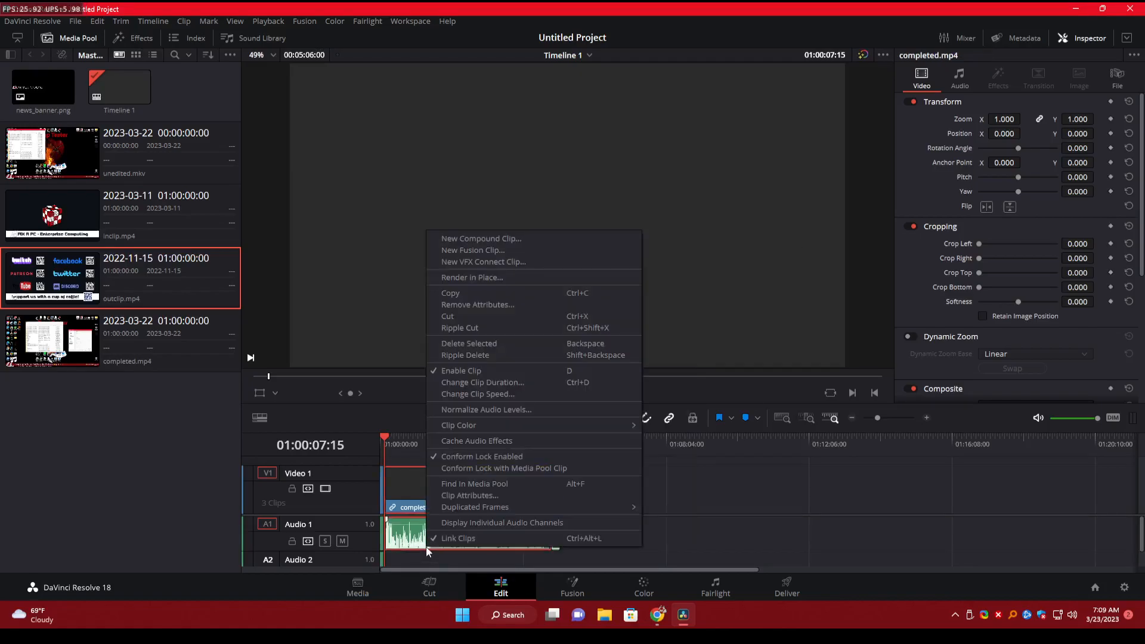
{"action": "left_click", "coordinate": [551, 407]}
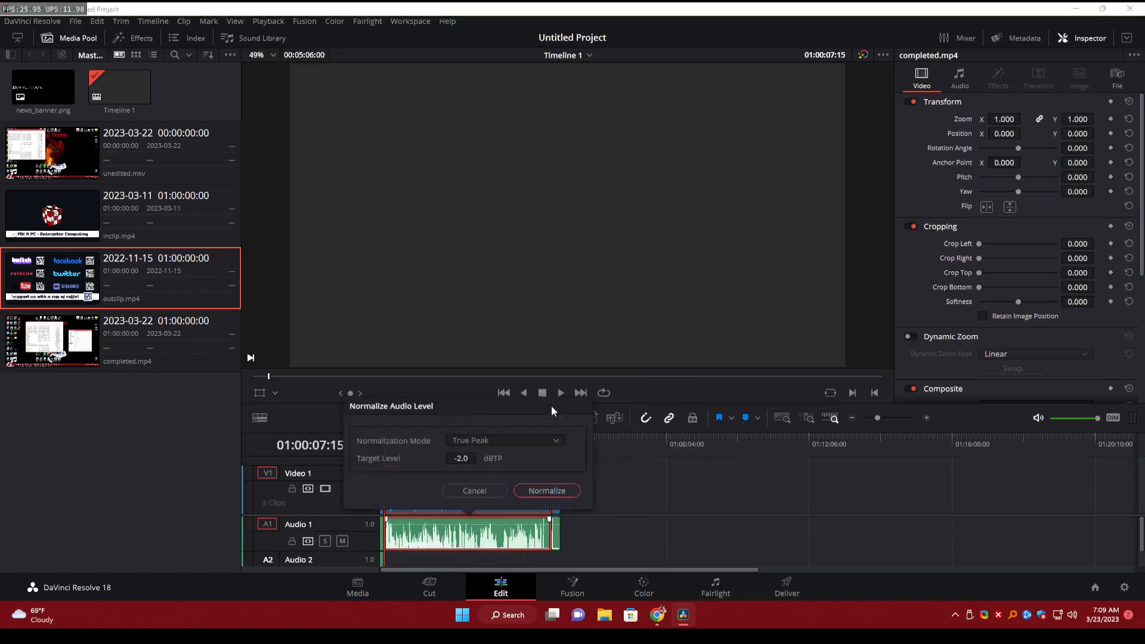
{"action": "left_click", "coordinate": [554, 491]}
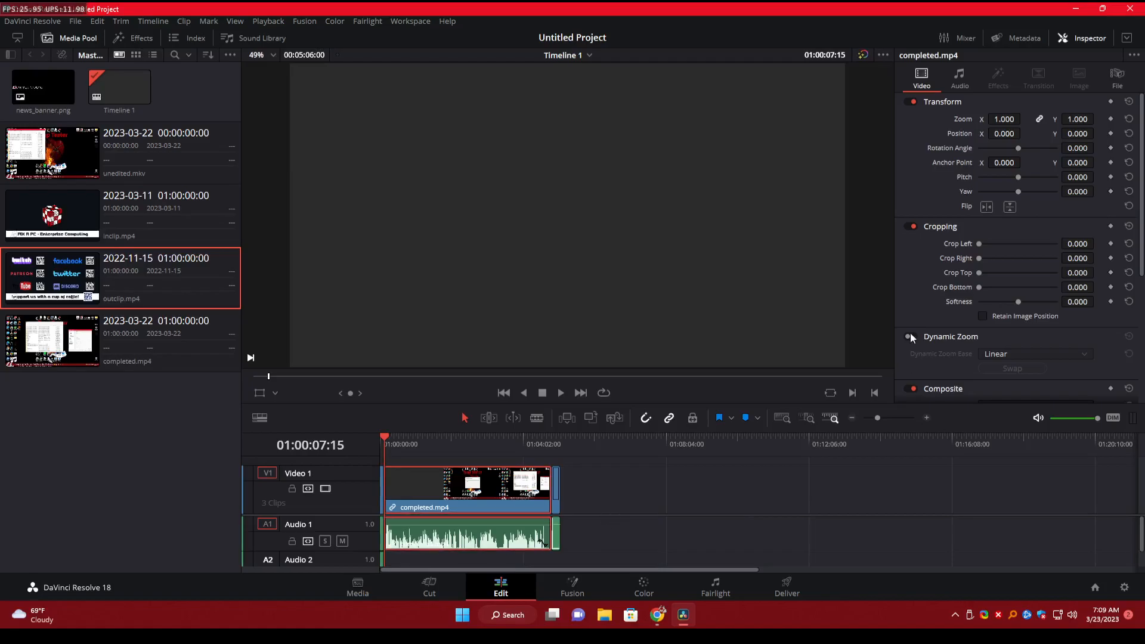
- Try a volume of -5.73 on completed.mp4 in the Inspector's audio settings, then raise it to -2.75
{"action": "left_click", "coordinate": [1079, 41]}
{"action": "left_click", "coordinate": [1077, 43]}
{"action": "left_click", "coordinate": [1082, 35]}
{"action": "left_click", "coordinate": [1082, 38]}
{"action": "left_click", "coordinate": [960, 78]}
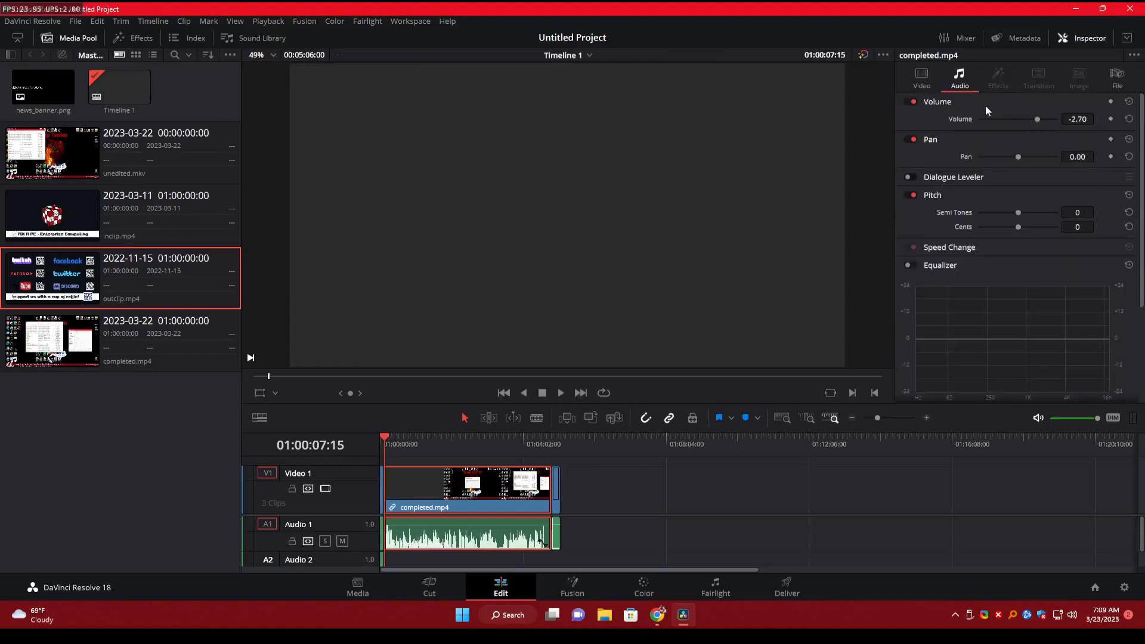
{"action": "left_click_drag", "start_coordinate": [1040, 123], "coordinate": [1040, 121]}
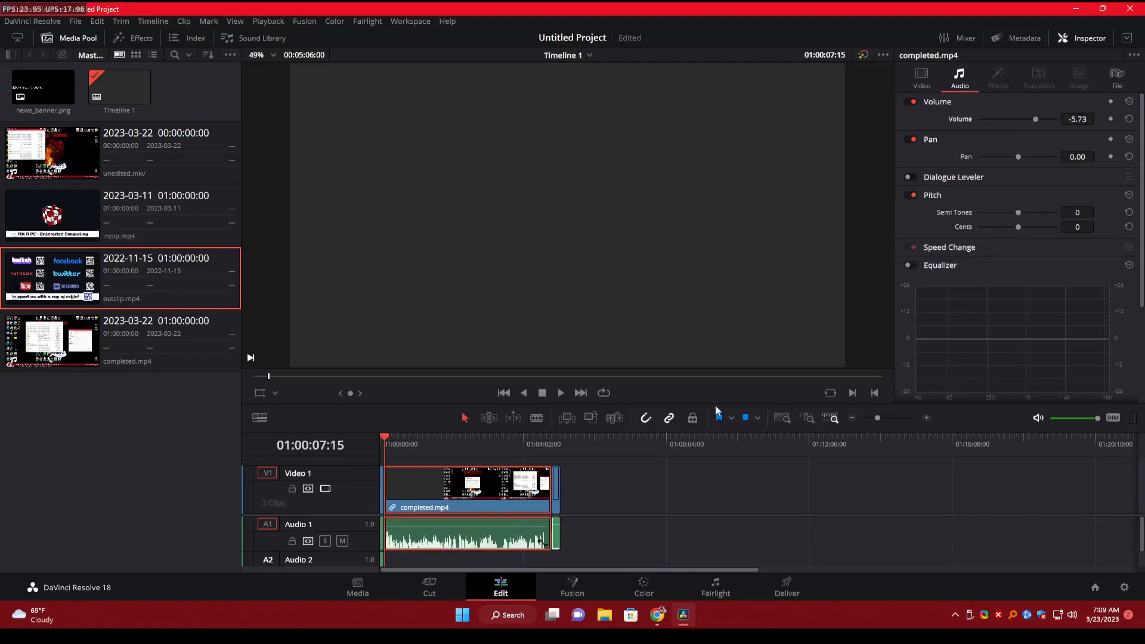
{"action": "left_click_drag", "start_coordinate": [1035, 117], "coordinate": [1037, 122]}
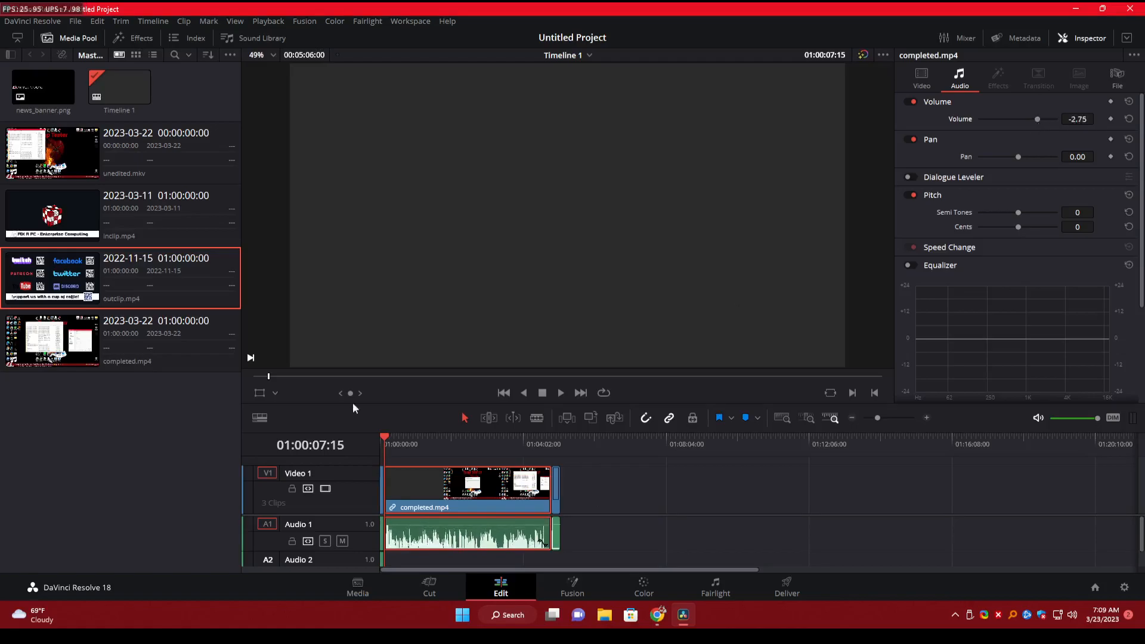
- Turn the timeline's audio waveforms off and on, trying the full waveform style before restoring the rectified one
{"action": "left_click", "coordinate": [261, 418]}
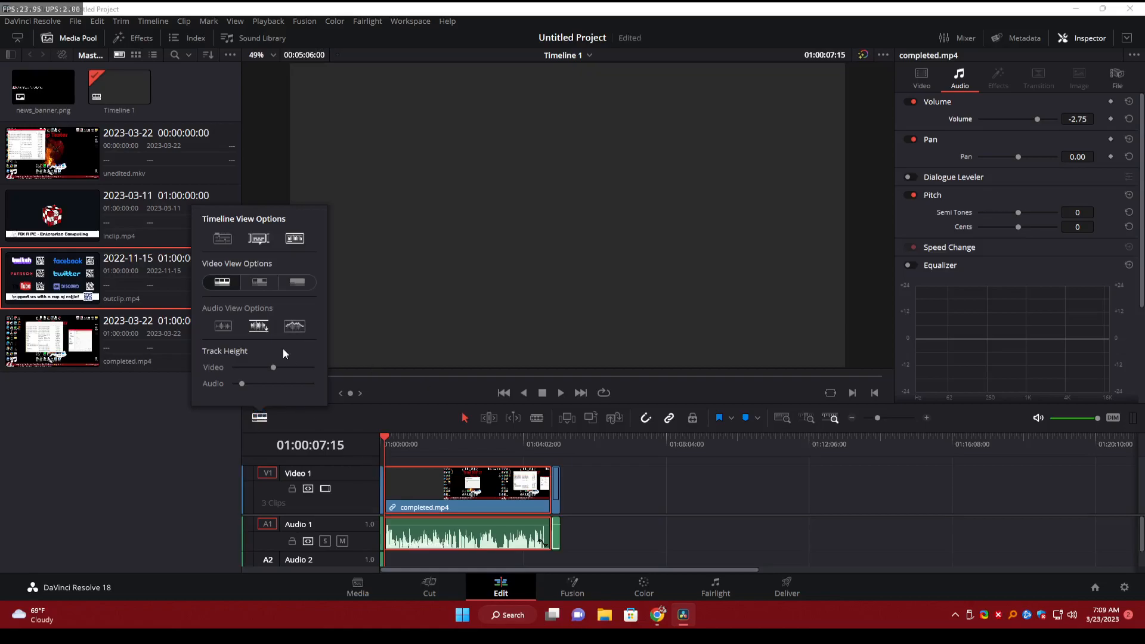
{"action": "left_click", "coordinate": [143, 522]}
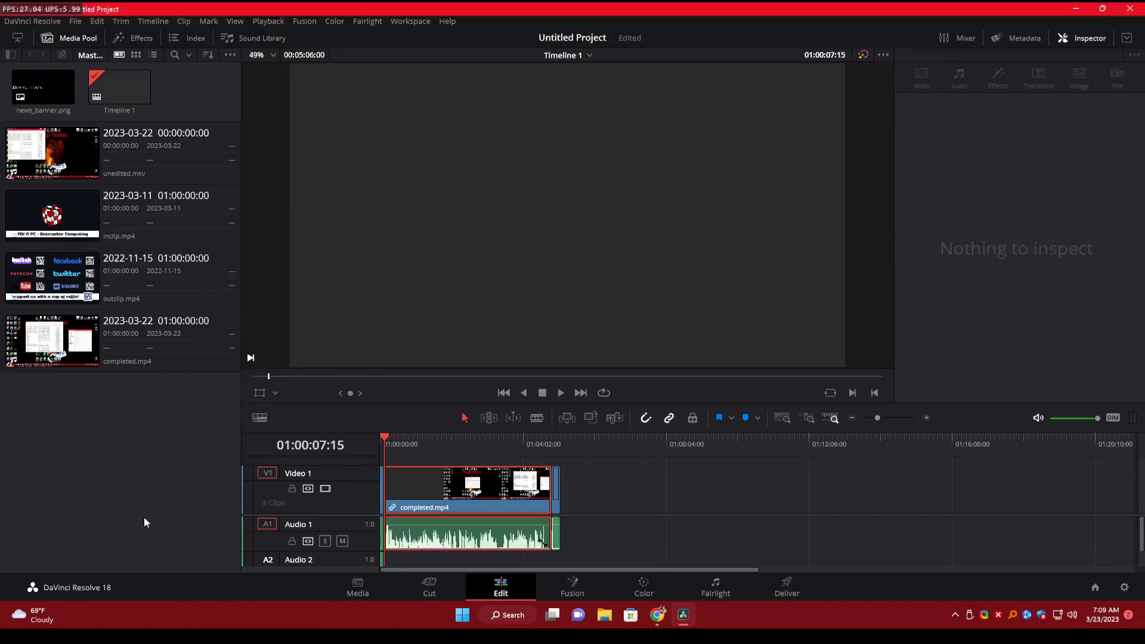
{"action": "left_click", "coordinate": [259, 418]}
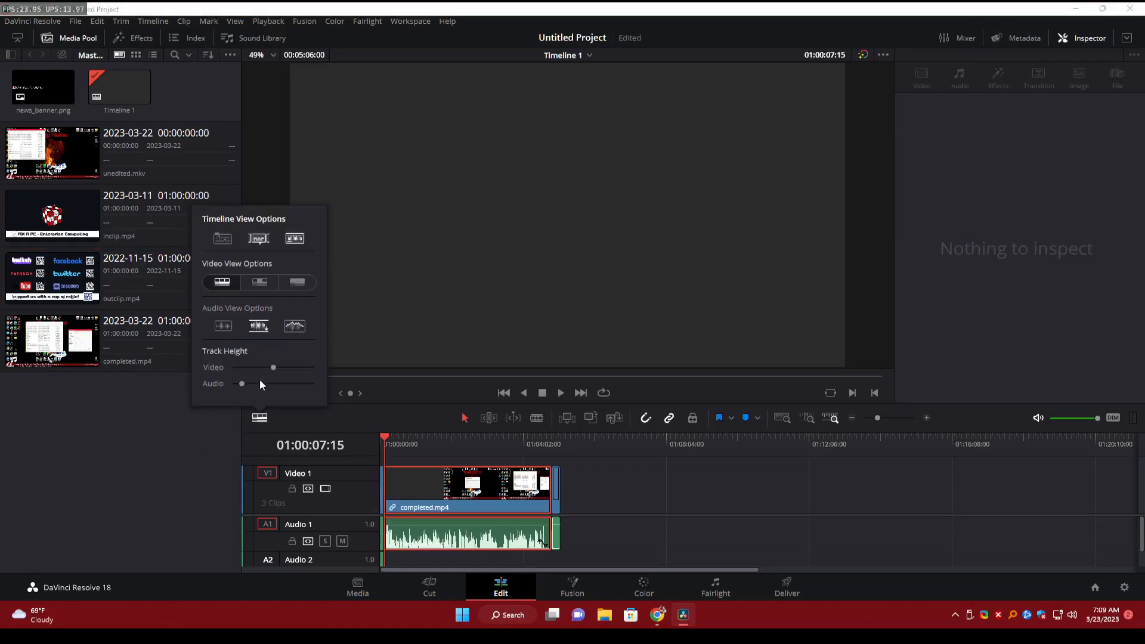
{"action": "left_click", "coordinate": [292, 239]}
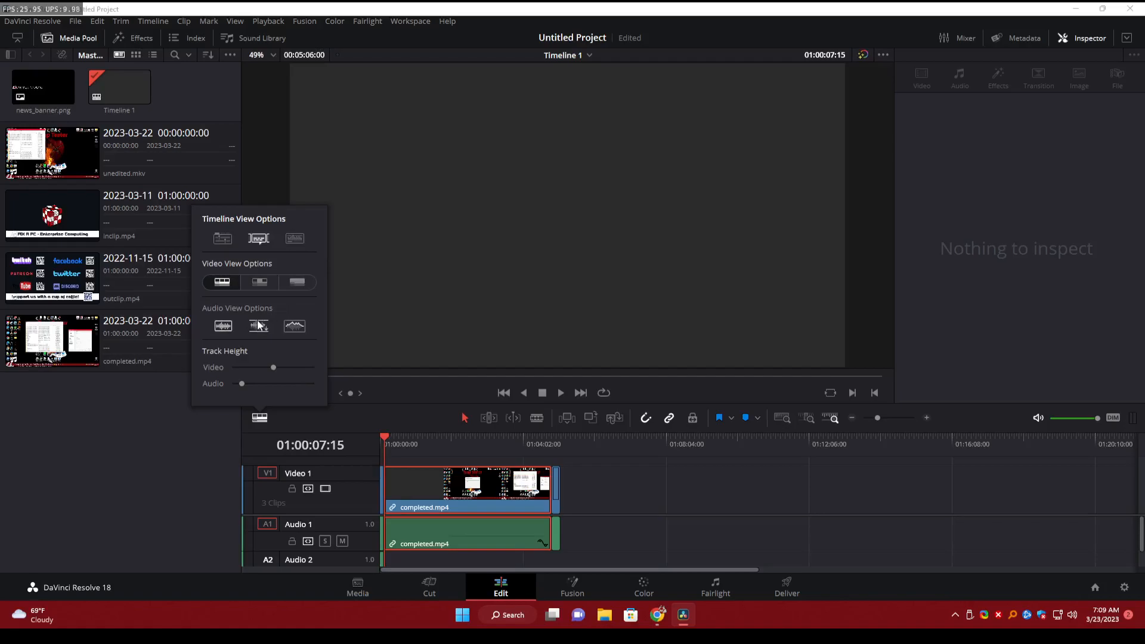
{"action": "left_click", "coordinate": [301, 242]}
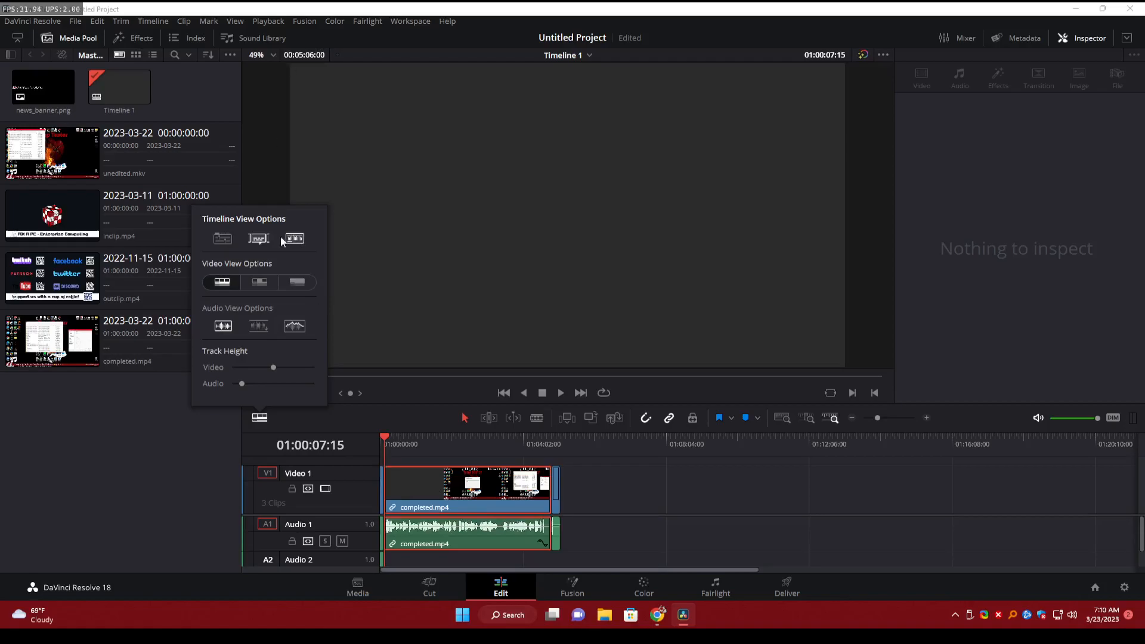
{"action": "left_click", "coordinate": [256, 327]}
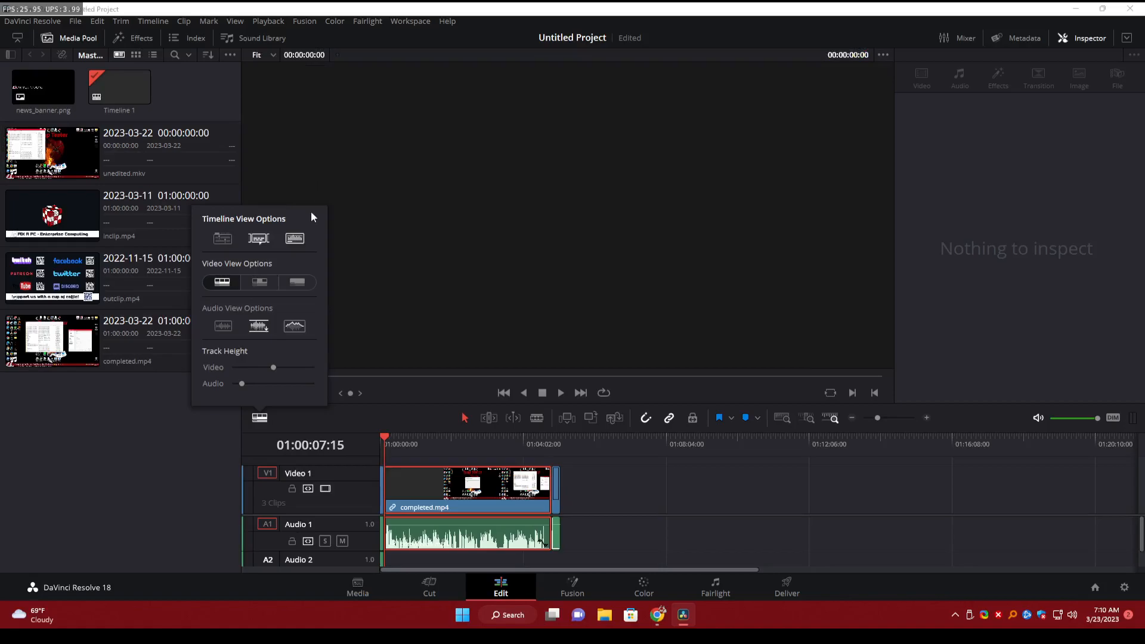
- Turn off subtitle track display in the timeline view options and try the third audio waveform style before restoring the rectified one
{"action": "left_click", "coordinate": [294, 239]}
{"action": "left_click", "coordinate": [295, 238]}
{"action": "left_click", "coordinate": [287, 238]}
{"action": "left_click", "coordinate": [286, 238]}
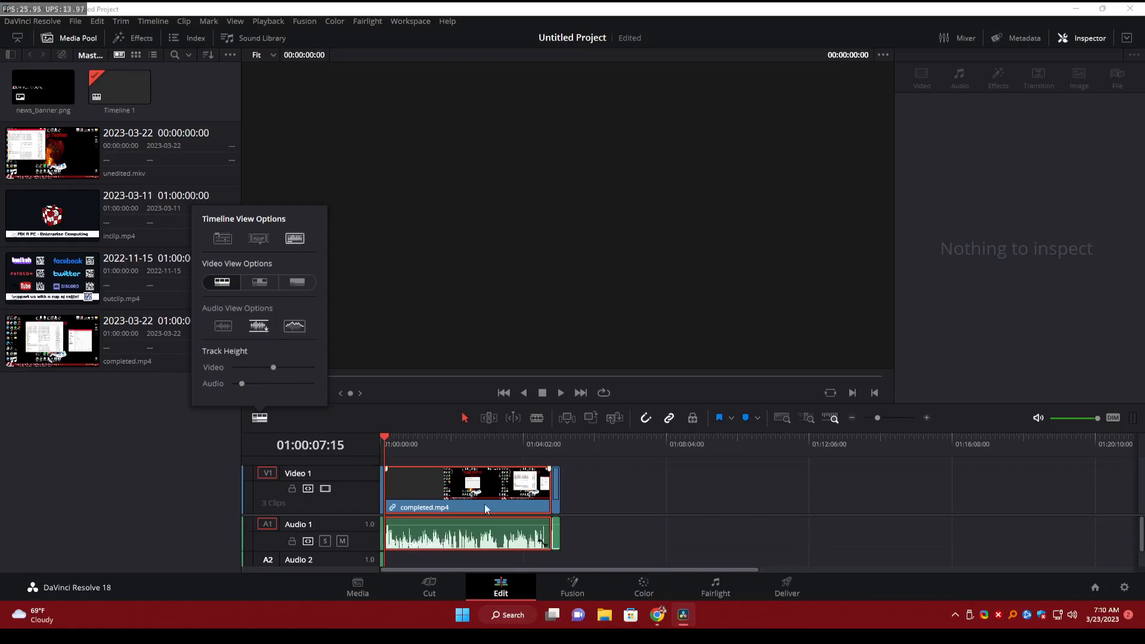
{"action": "left_click", "coordinate": [287, 238]}
{"action": "left_click", "coordinate": [286, 238]}
{"action": "left_click", "coordinate": [295, 326]}
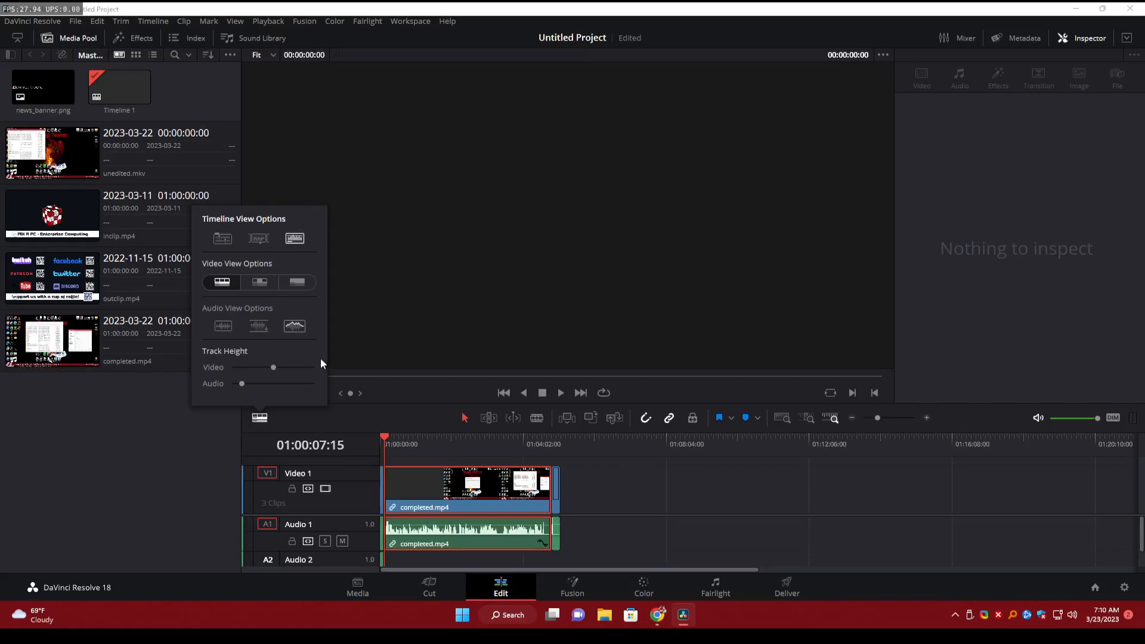
{"action": "left_click", "coordinate": [258, 326]}
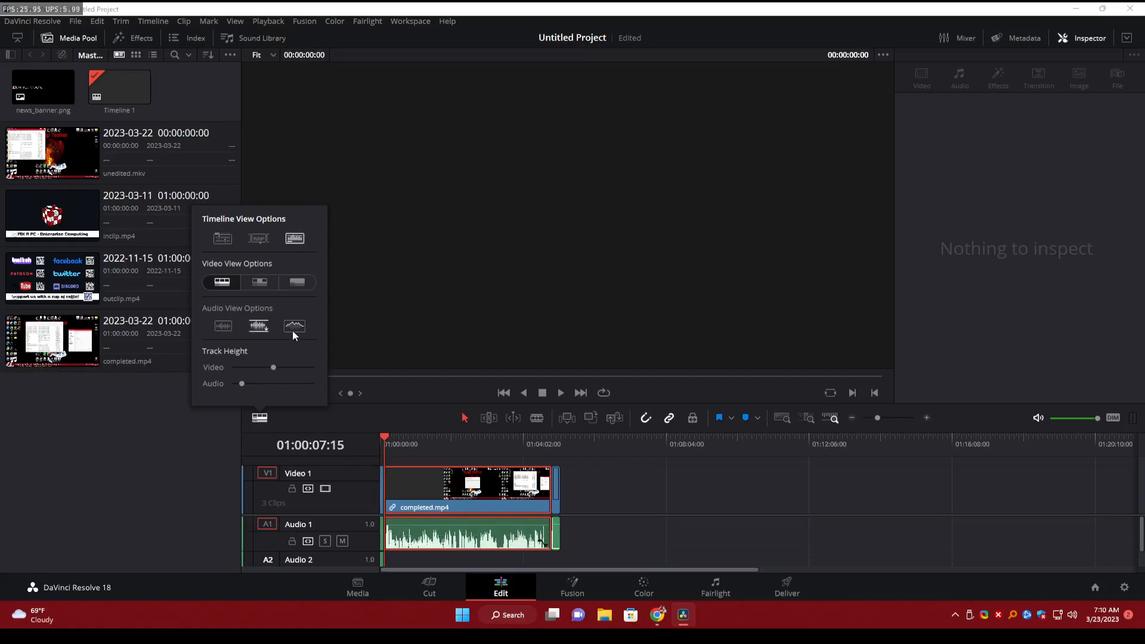
- Toggle the first audio view option on and off again, and close the timeline view options
{"action": "left_click", "coordinate": [234, 326]}
{"action": "left_click", "coordinate": [234, 326]}
{"action": "left_click", "coordinate": [616, 542]}
- Select all clips on the timeline and look over the available clip commands, including New Compound Clip
{"action": "left_click_drag", "start_coordinate": [588, 533], "coordinate": [382, 475]}
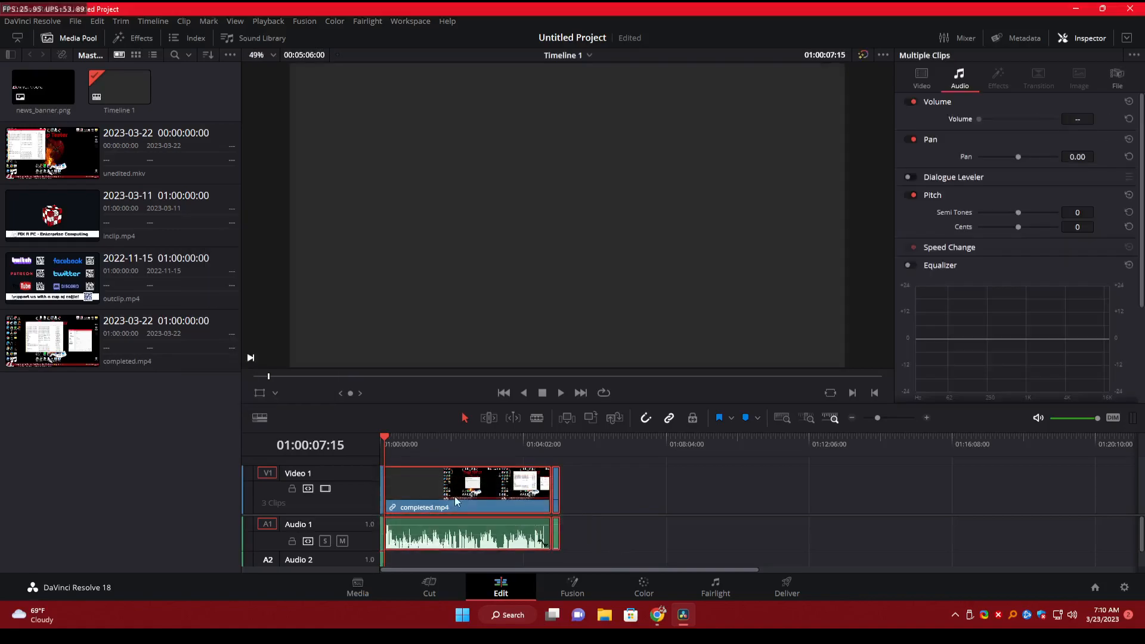
{"action": "right_click", "coordinate": [483, 540]}
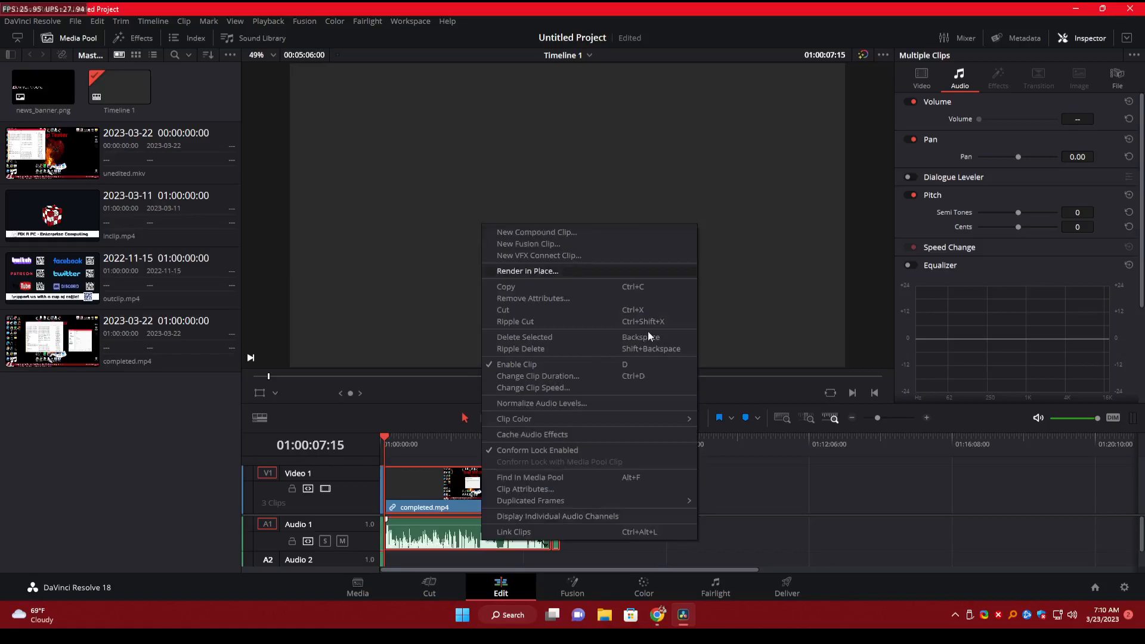
{"action": "left_click_drag", "start_coordinate": [630, 550], "coordinate": [337, 492]}
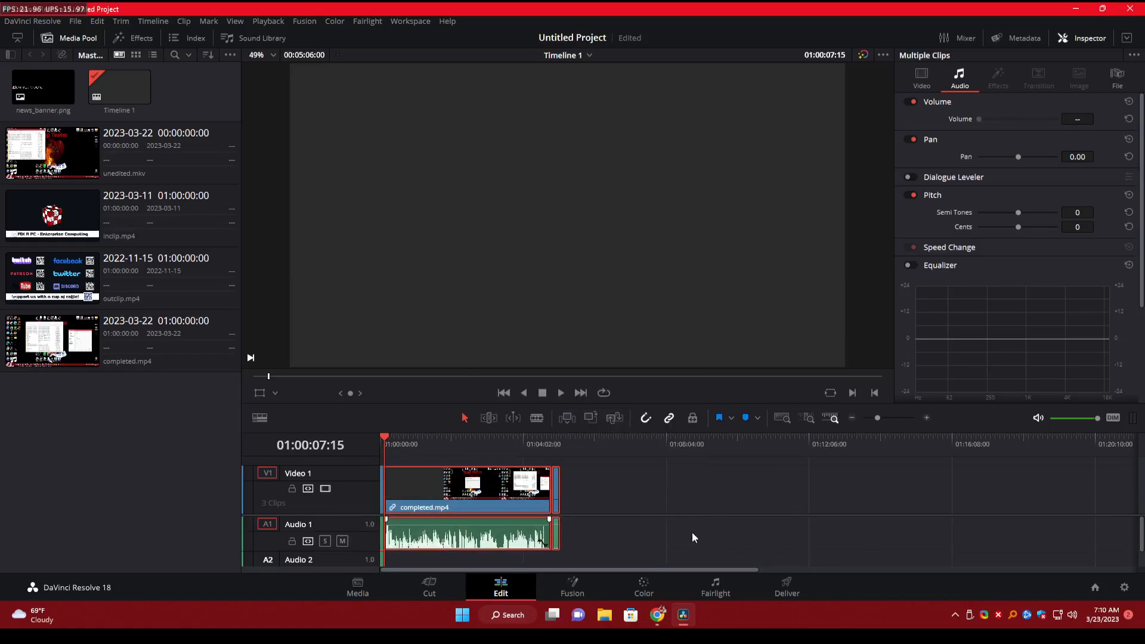
{"action": "right_click", "coordinate": [430, 500]}
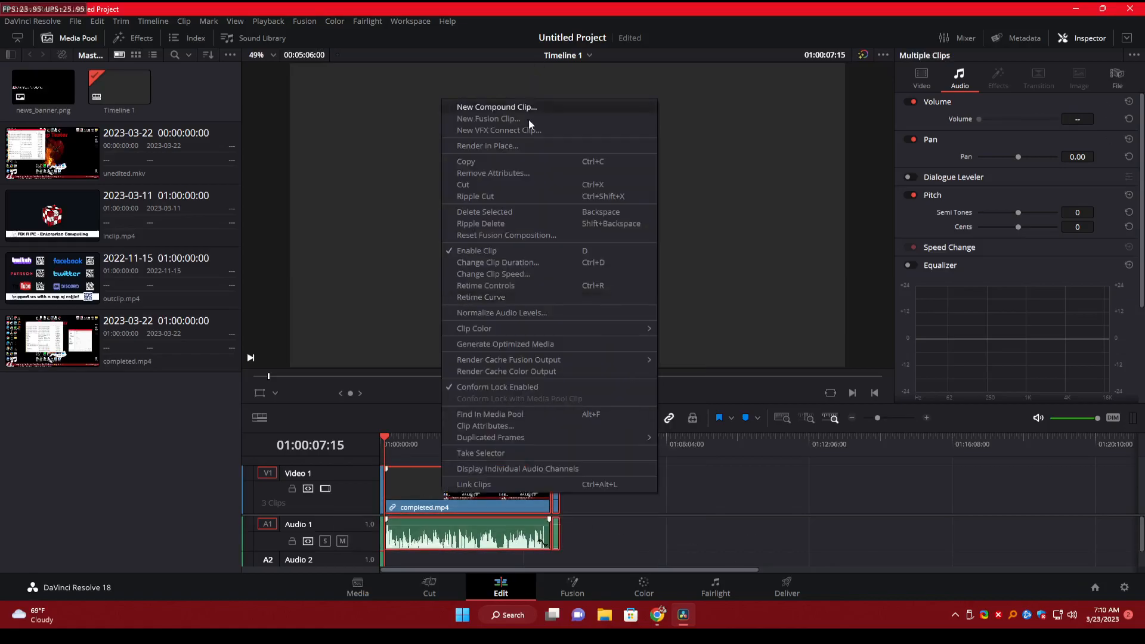
{"action": "key", "text": "Escape"}
- Place the playhead at 01:01:51:10 and blade completed.mp4 twice just past it, isolating a section of about 4 seconds
{"action": "key", "text": "shift+z"}
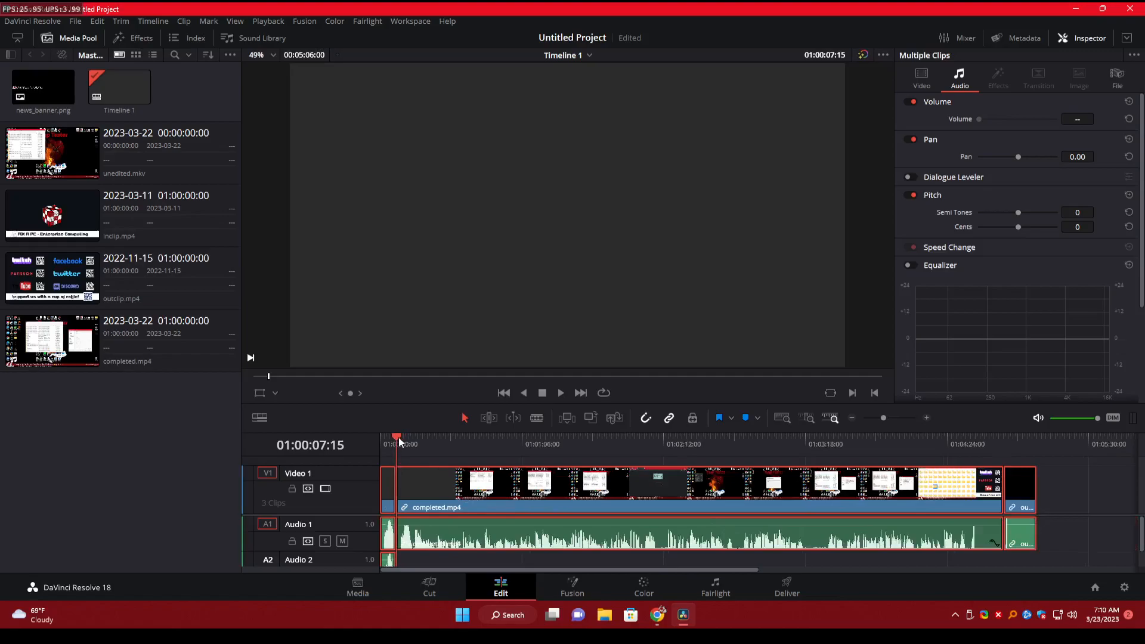
{"action": "left_click_drag", "start_coordinate": [406, 439], "coordinate": [621, 474]}
{"action": "left_click", "coordinate": [536, 417]}
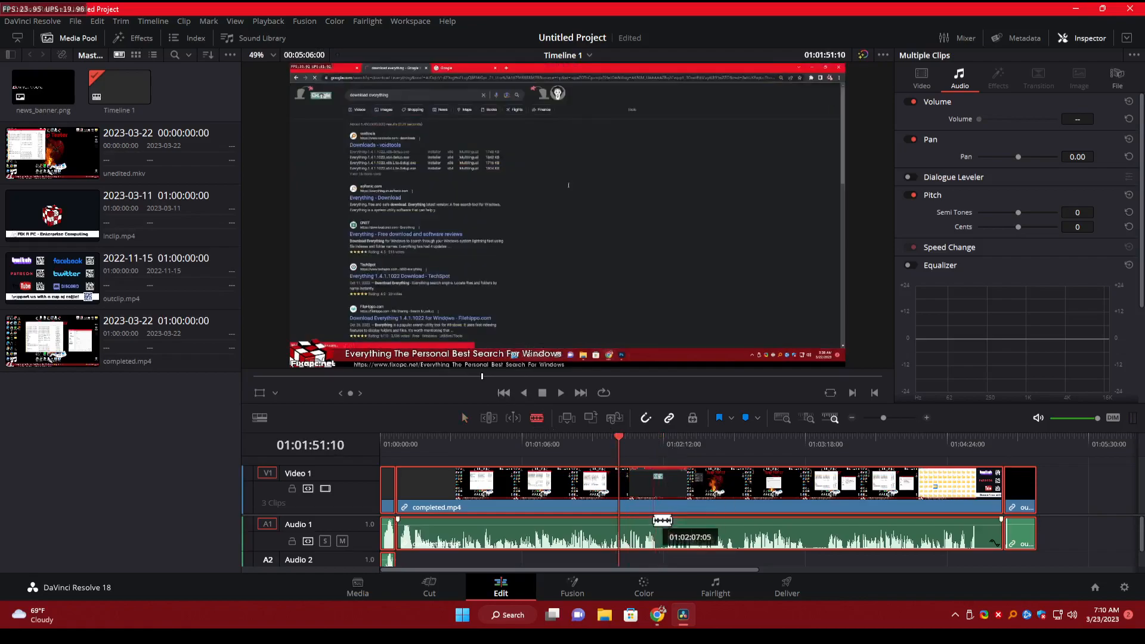
{"action": "left_click", "coordinate": [658, 519]}
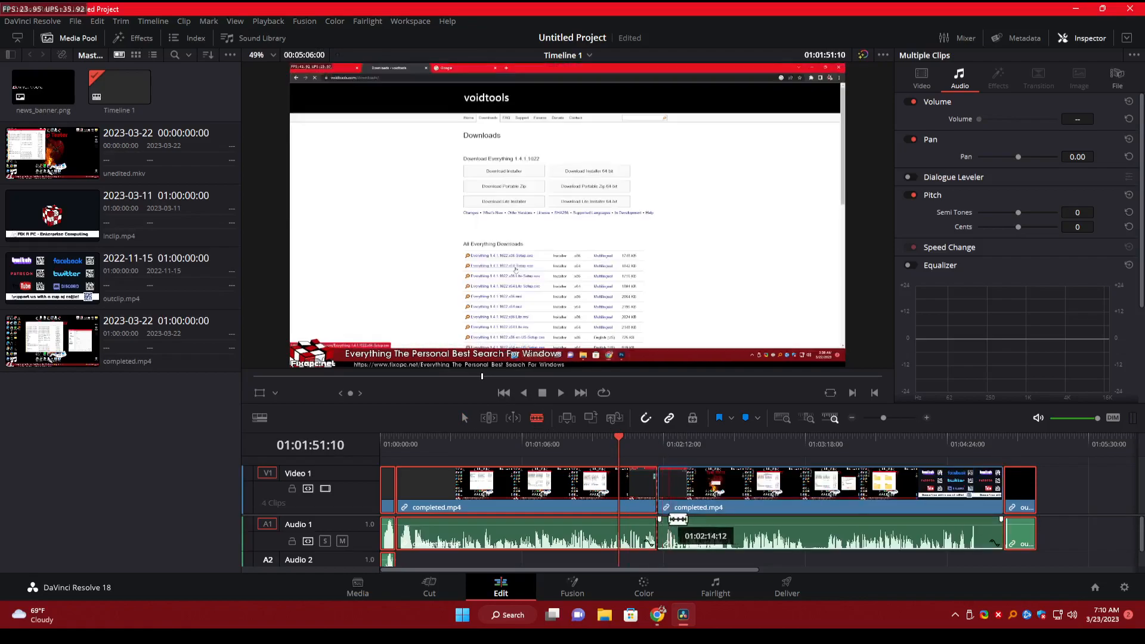
{"action": "left_click", "coordinate": [666, 519]}
{"action": "key", "text": "ctrl+equal"}
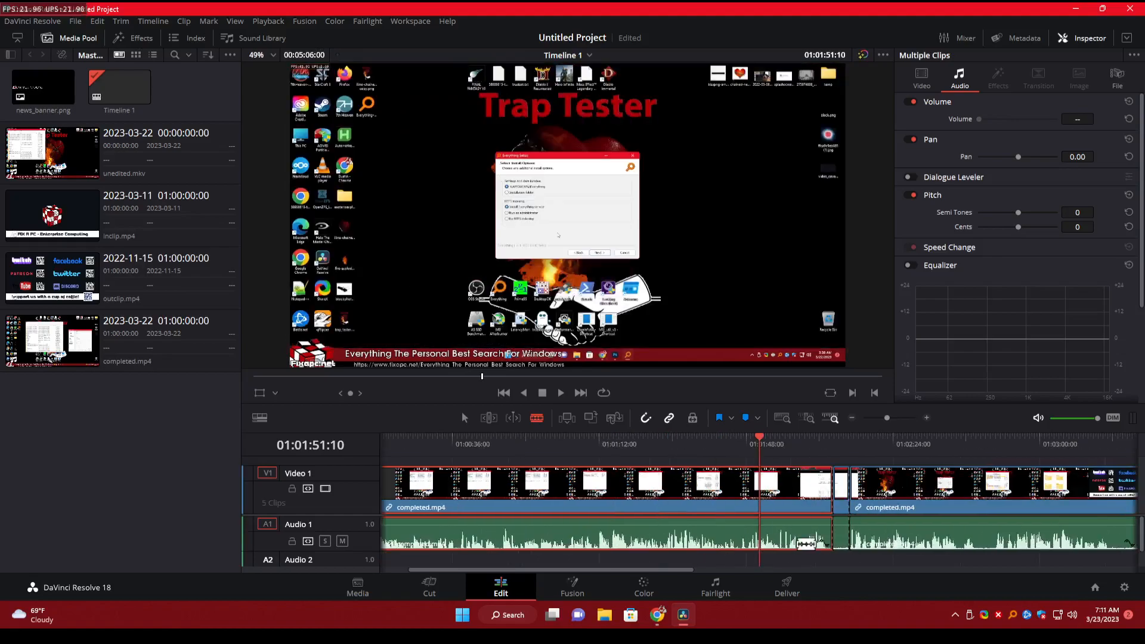
- Try ripple-deleting the short isolated section of completed.mp4, and undo the deletion
{"action": "left_click_drag", "start_coordinate": [647, 570], "coordinate": [702, 570]}
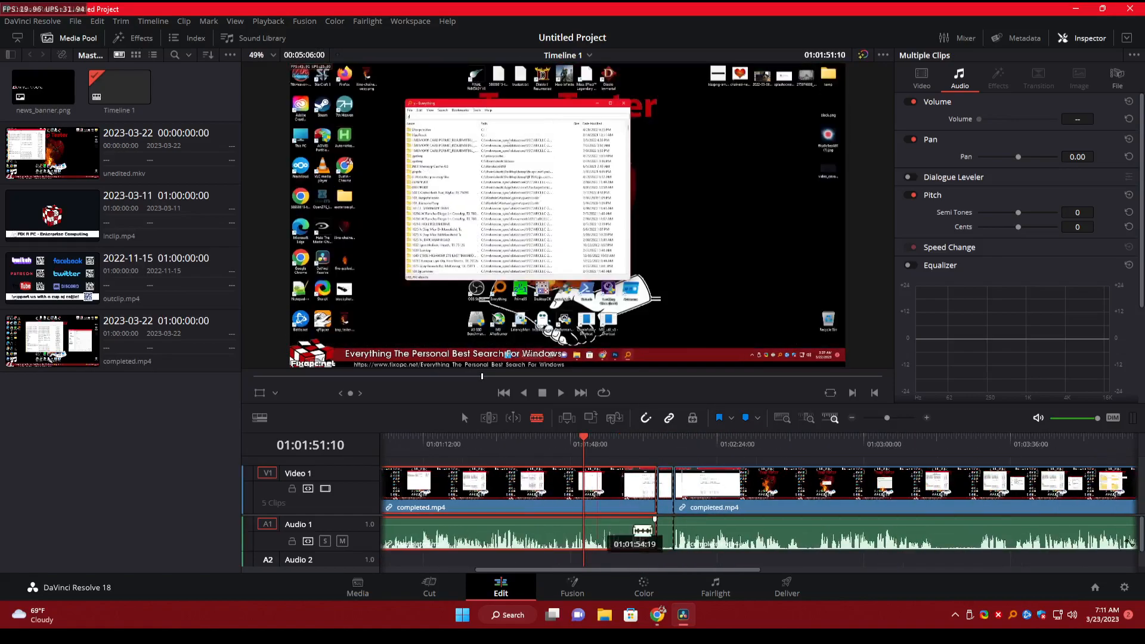
{"action": "left_click", "coordinate": [464, 417]}
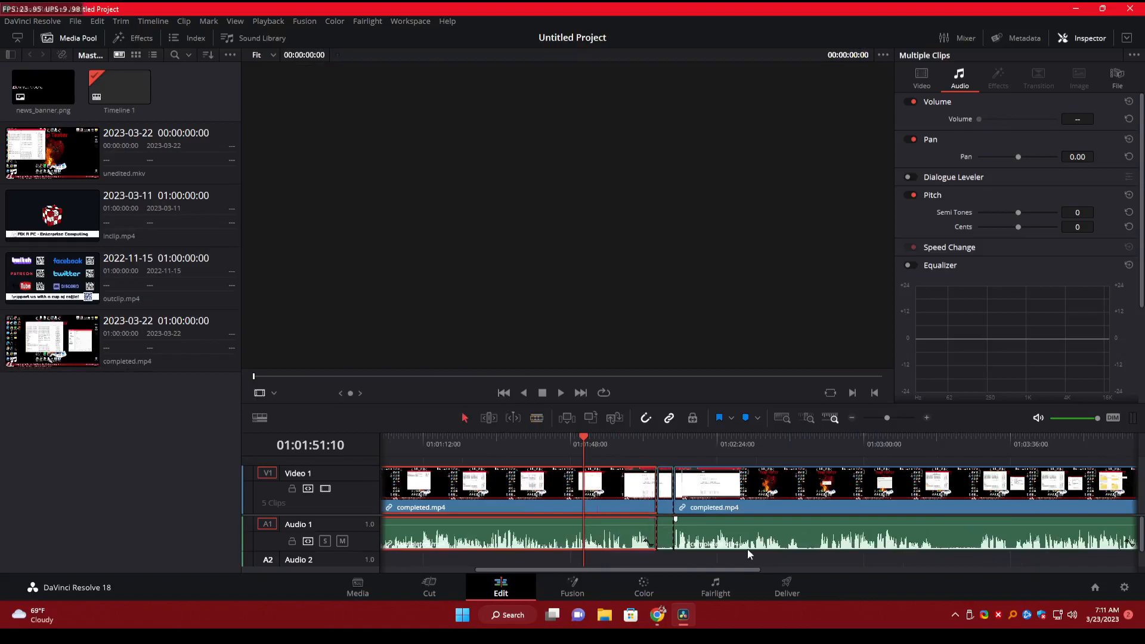
{"action": "left_click", "coordinate": [666, 544]}
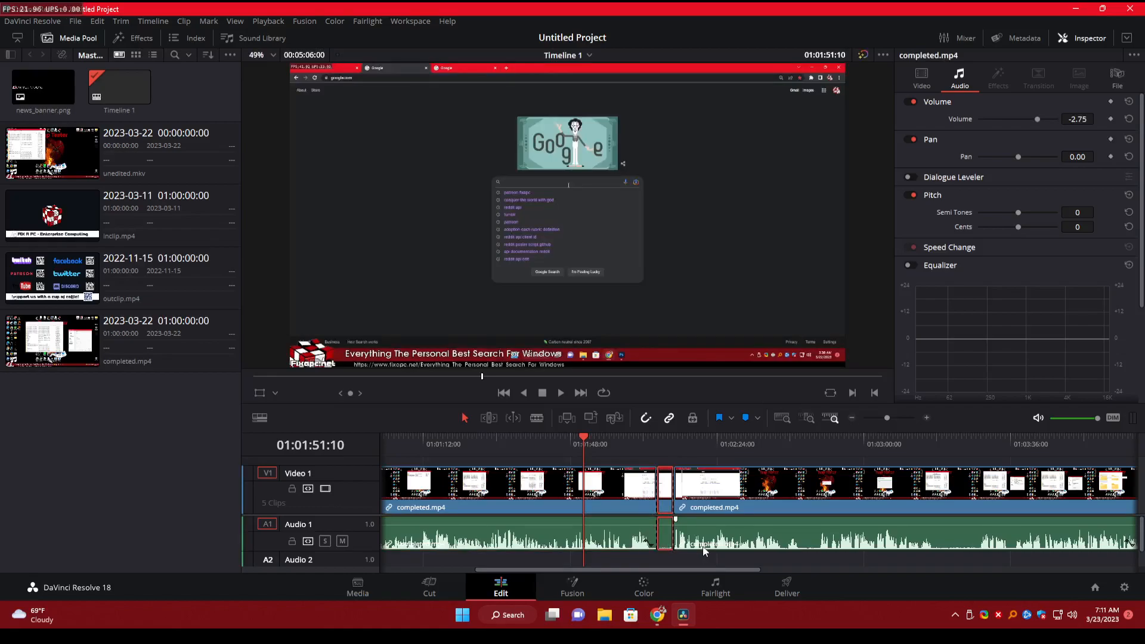
{"action": "key", "text": "Delete"}
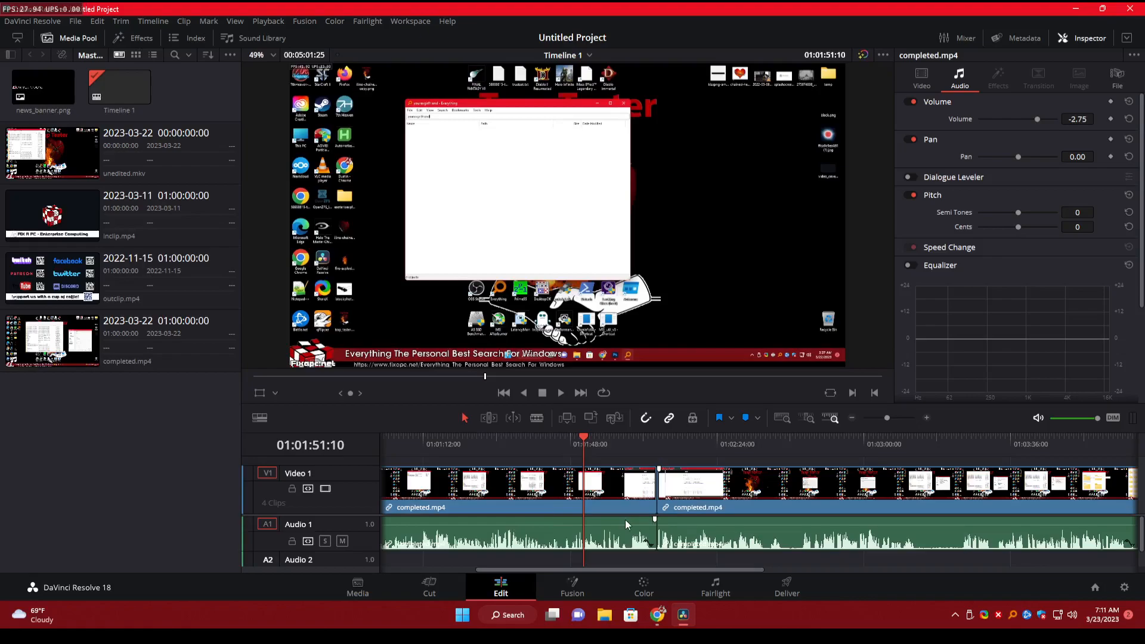
{"action": "key", "text": "ctrl+z"}
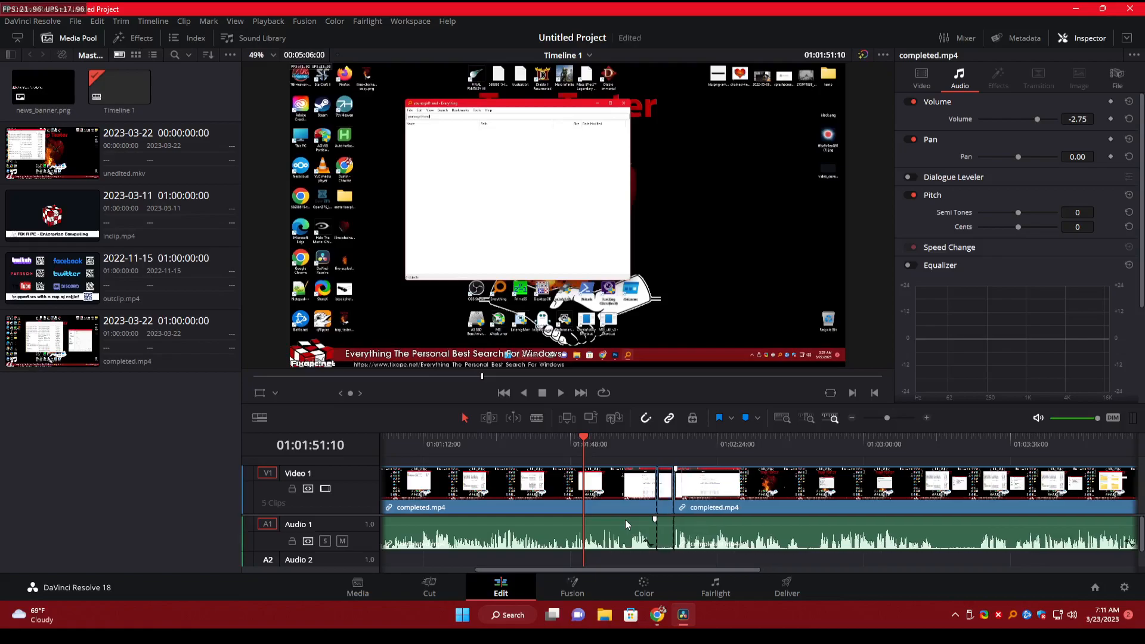
- Save the project and delete the short isolated section of completed.mp4, leaving a gap on the timeline
{"action": "key", "text": "ctrl+s"}
{"action": "left_click", "coordinate": [666, 544]}
{"action": "key", "text": "BackSpace"}
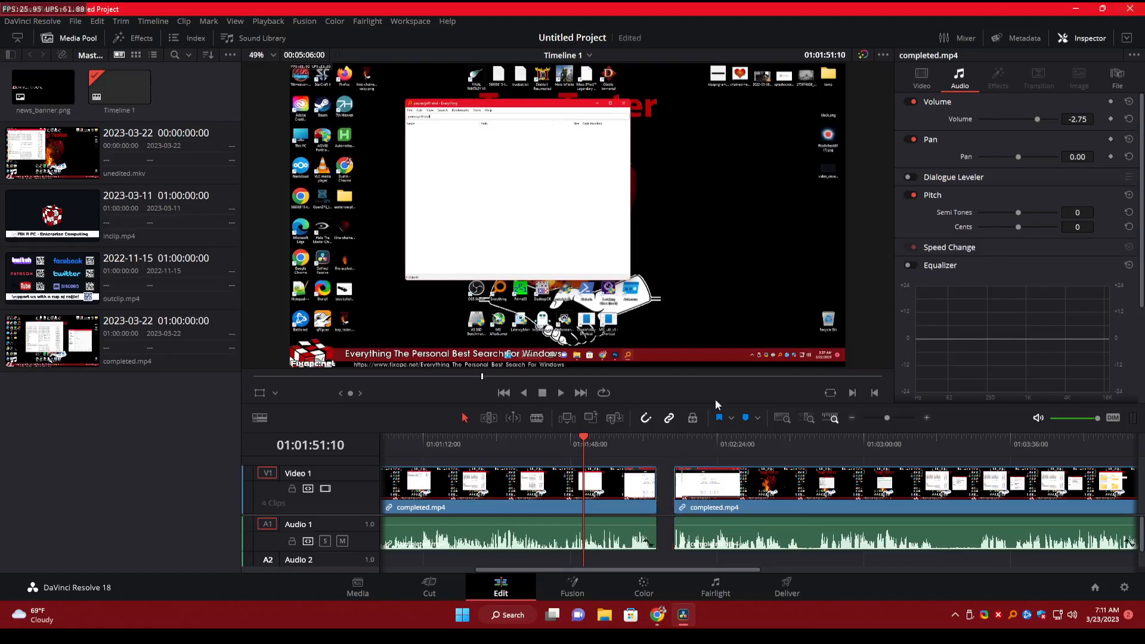
- Try closing the gap between the two completed.mp4 clips, save, and undo the gap's removal
{"action": "left_click", "coordinate": [667, 528]}
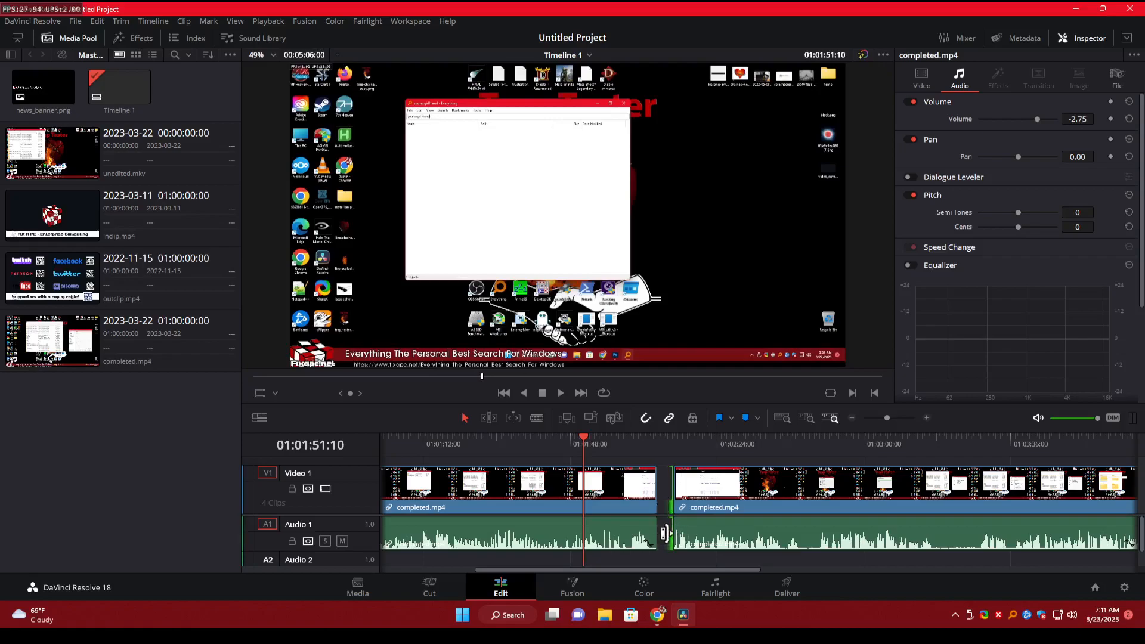
{"action": "left_click", "coordinate": [666, 534]}
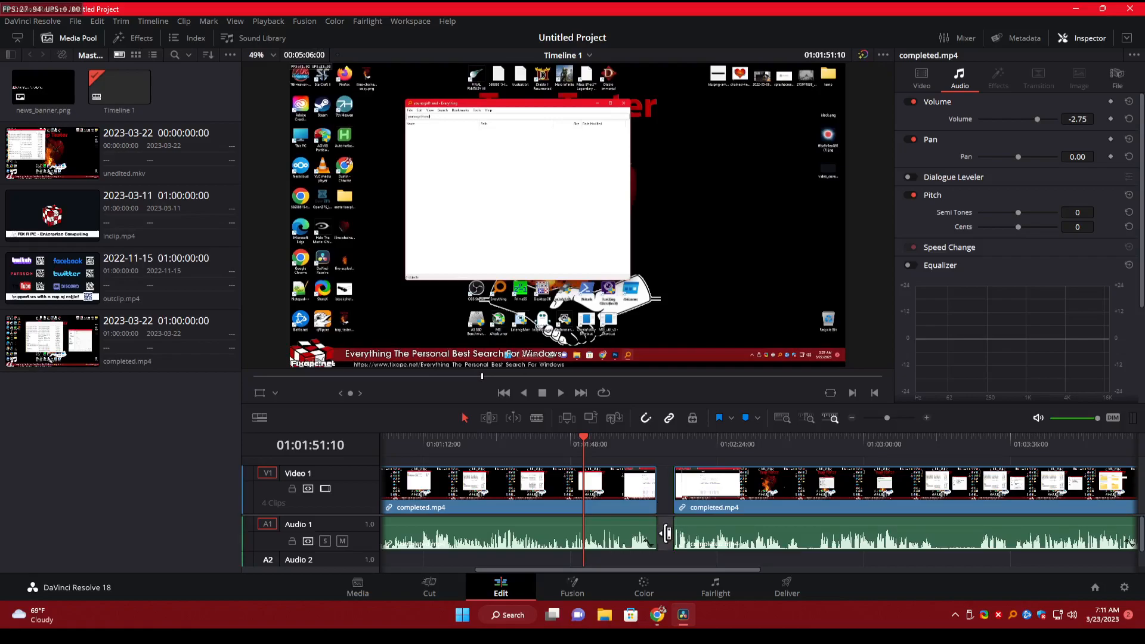
{"action": "key", "text": "BackSpace"}
{"action": "key", "text": "ctrl+s"}
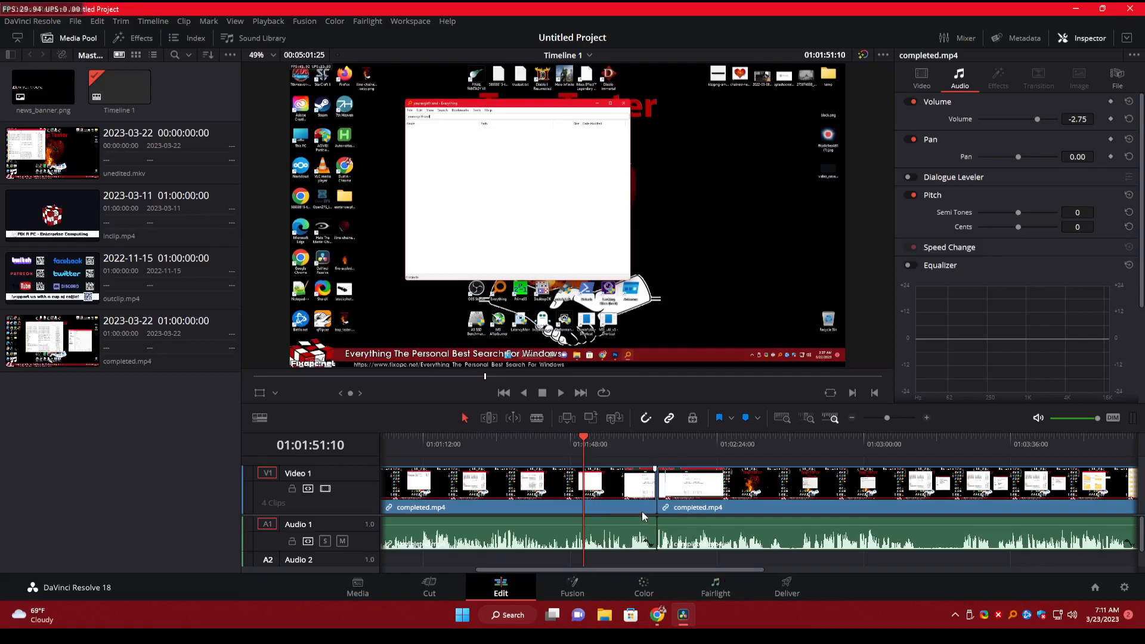
{"action": "key", "text": "ctrl+z"}
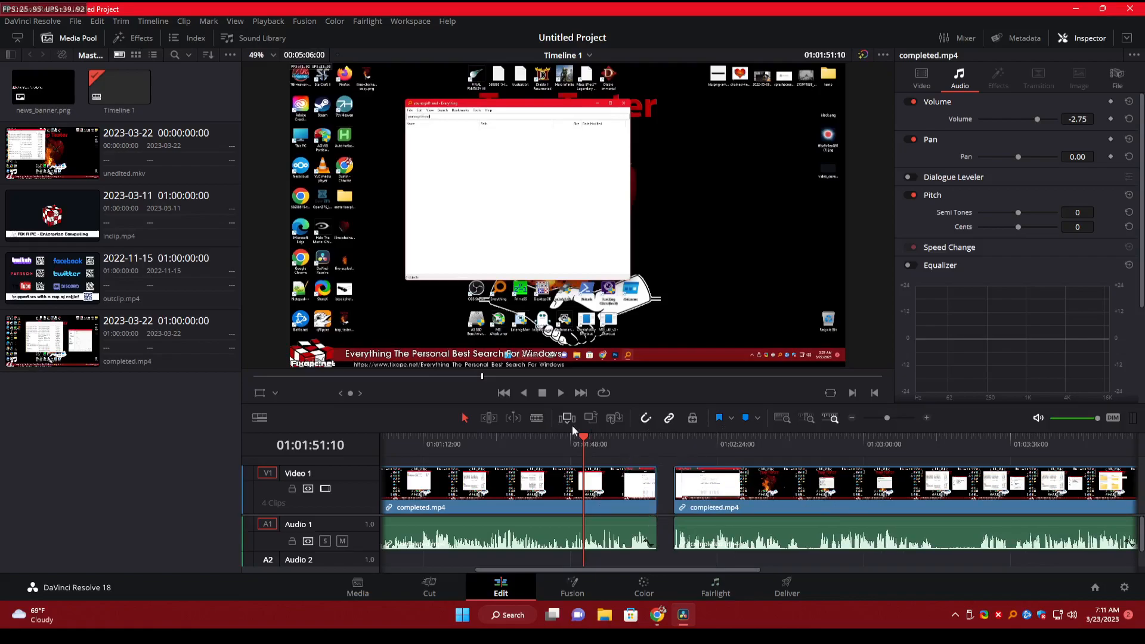
- Toggle snapping, turn off linked selection, and try moving the second completed.mp4 video clip along its track and back
{"action": "left_click", "coordinate": [646, 419]}
{"action": "left_click", "coordinate": [646, 419]}
{"action": "left_click", "coordinate": [677, 417]}
{"action": "left_click_drag", "start_coordinate": [726, 502], "coordinate": [964, 504]}
{"action": "left_click_drag", "start_coordinate": [1036, 495], "coordinate": [1015, 497]}
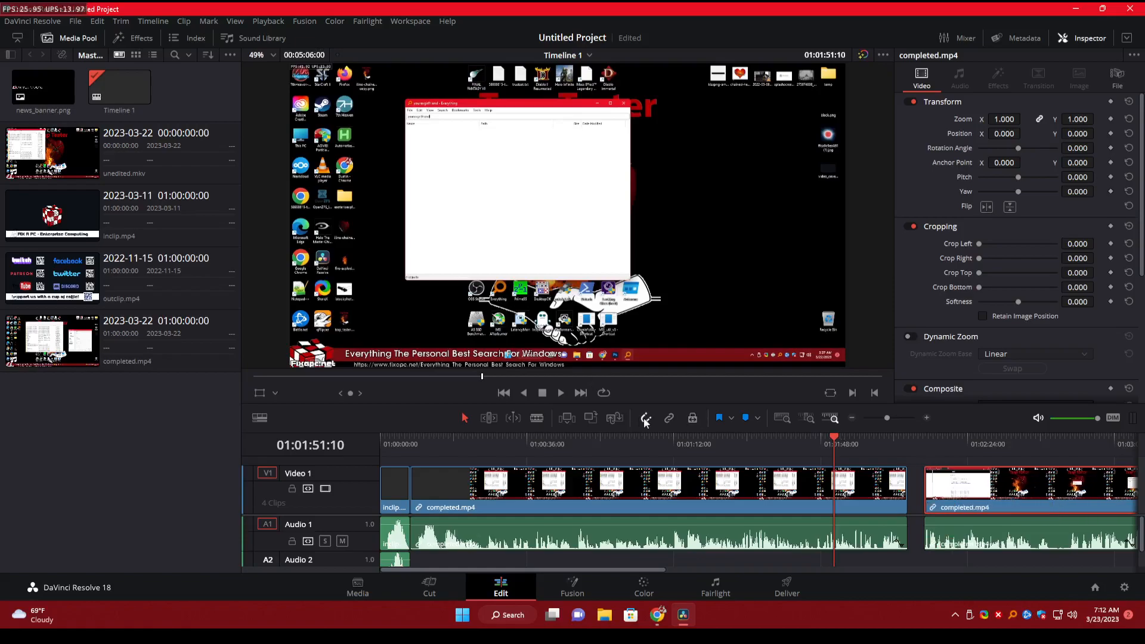
- Save, offset the second completed.mp4 clip's video by +04:23 from its audio, and move it back into sync
{"action": "key", "text": "ctrl+s"}
{"action": "left_click_drag", "start_coordinate": [1048, 515], "coordinate": [1069, 512]}
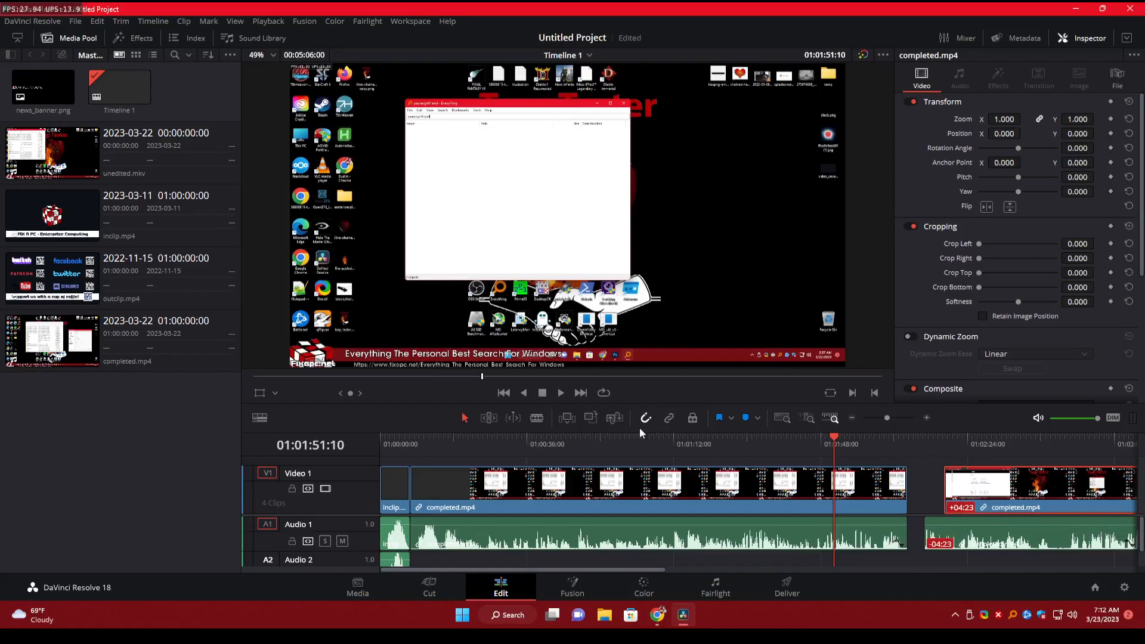
{"action": "left_click_drag", "start_coordinate": [969, 510], "coordinate": [949, 512]}
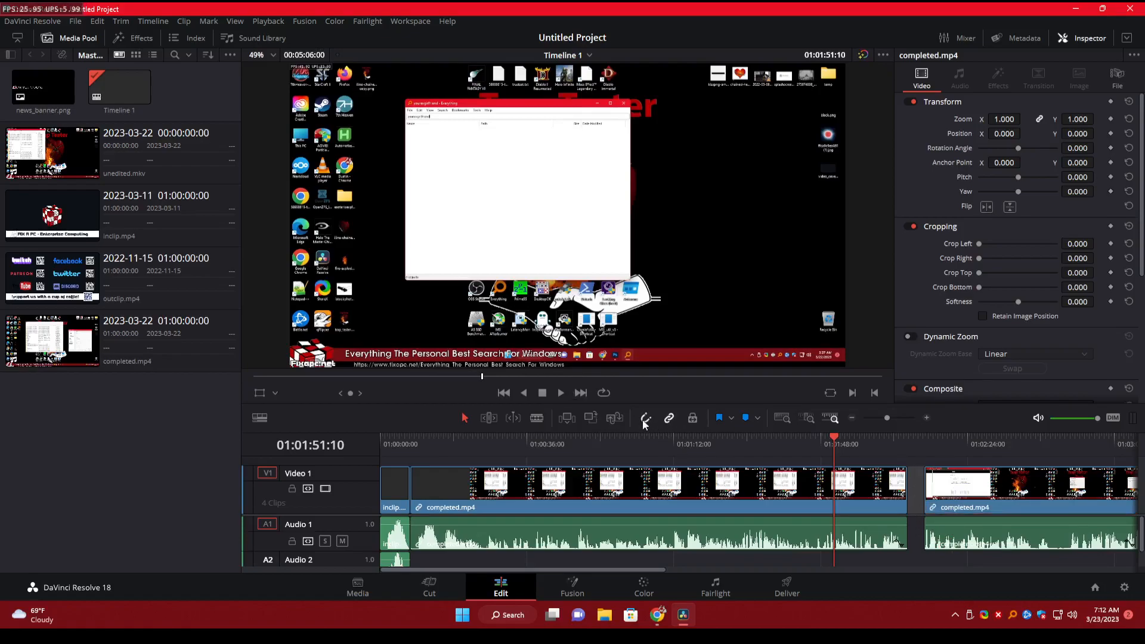
- Delete the empty gap between the two completed.mp4 clips so they sit end to end
{"action": "left_click", "coordinate": [913, 490]}
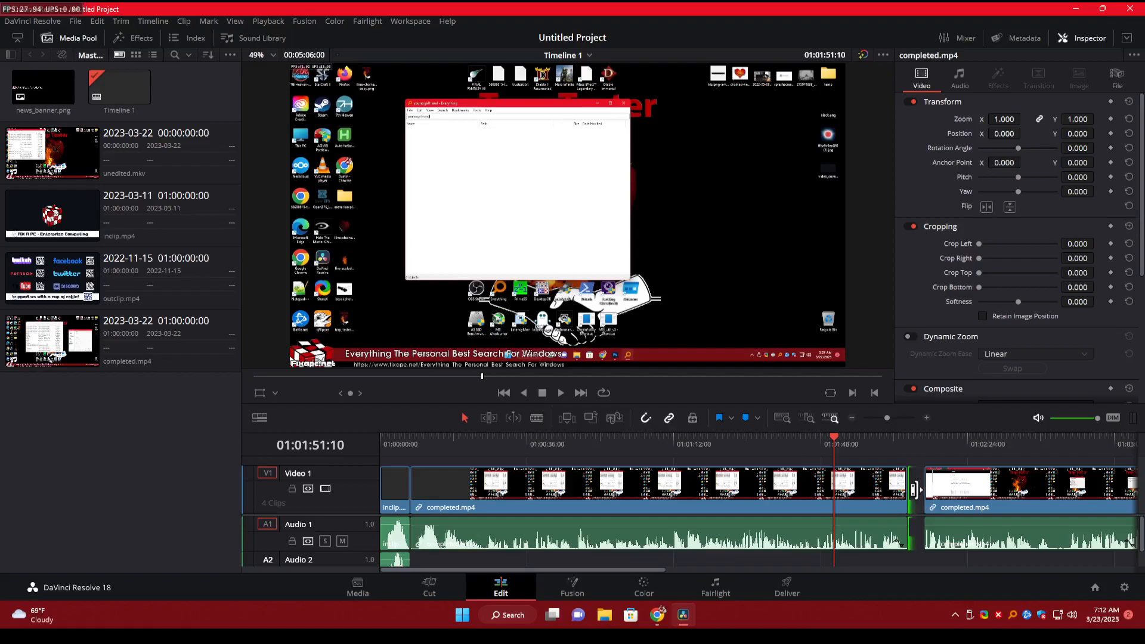
{"action": "scroll", "coordinate": [729, 510], "scroll_direction": "down", "scroll_amount": 5}
{"action": "scroll", "coordinate": [636, 537], "scroll_direction": "up", "scroll_amount": 5}
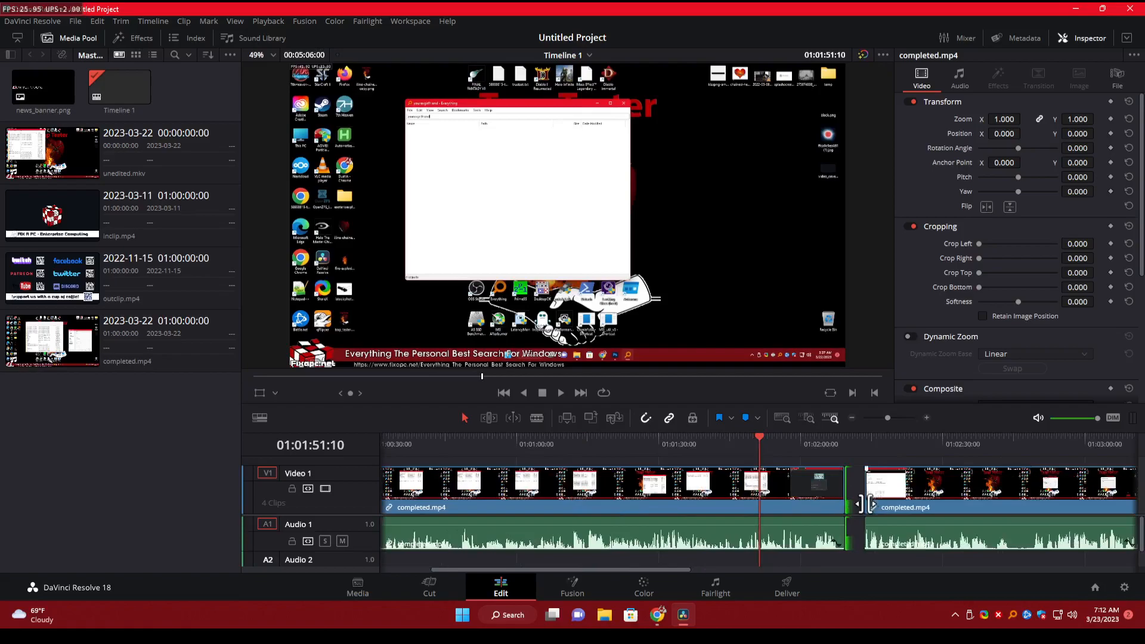
{"action": "scroll", "coordinate": [865, 504], "scroll_direction": "up", "scroll_amount": 2}
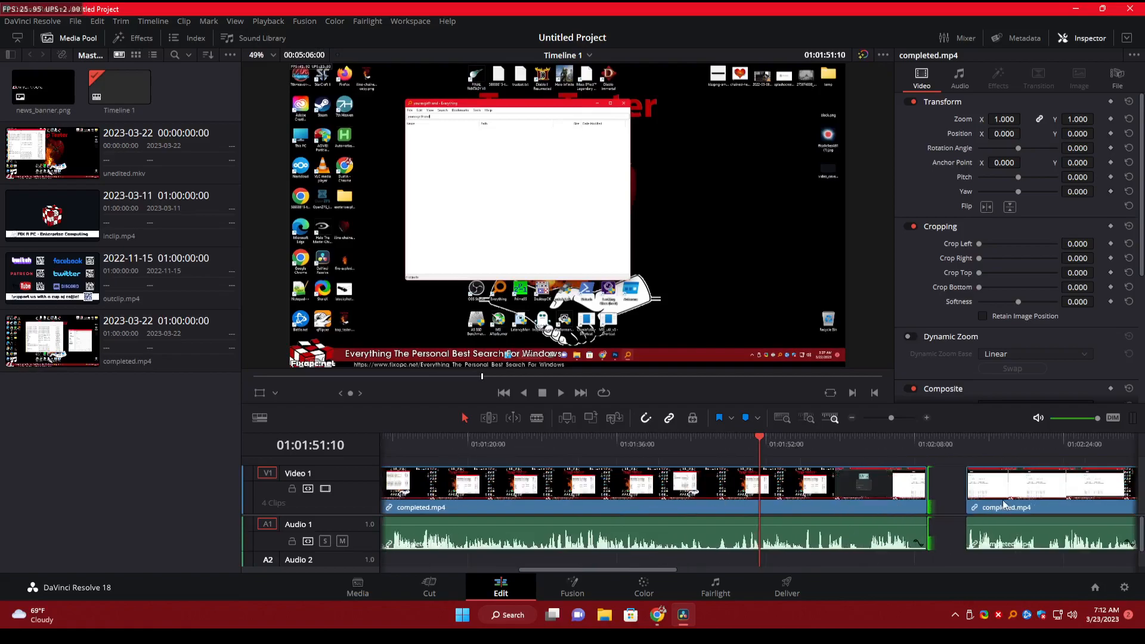
{"action": "left_click", "coordinate": [954, 507]}
{"action": "key", "text": "BackSpace"}
- Select all timeline clips and combine them into a new compound clip with the default name
{"action": "key", "text": "ctrl+a"}
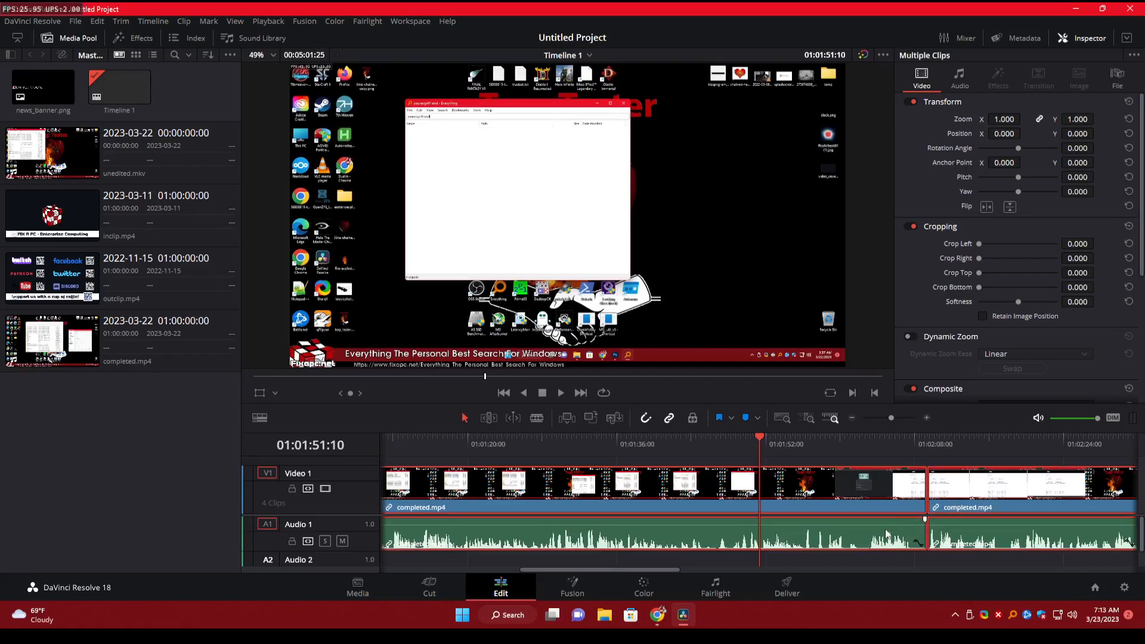
{"action": "right_click", "coordinate": [885, 531]}
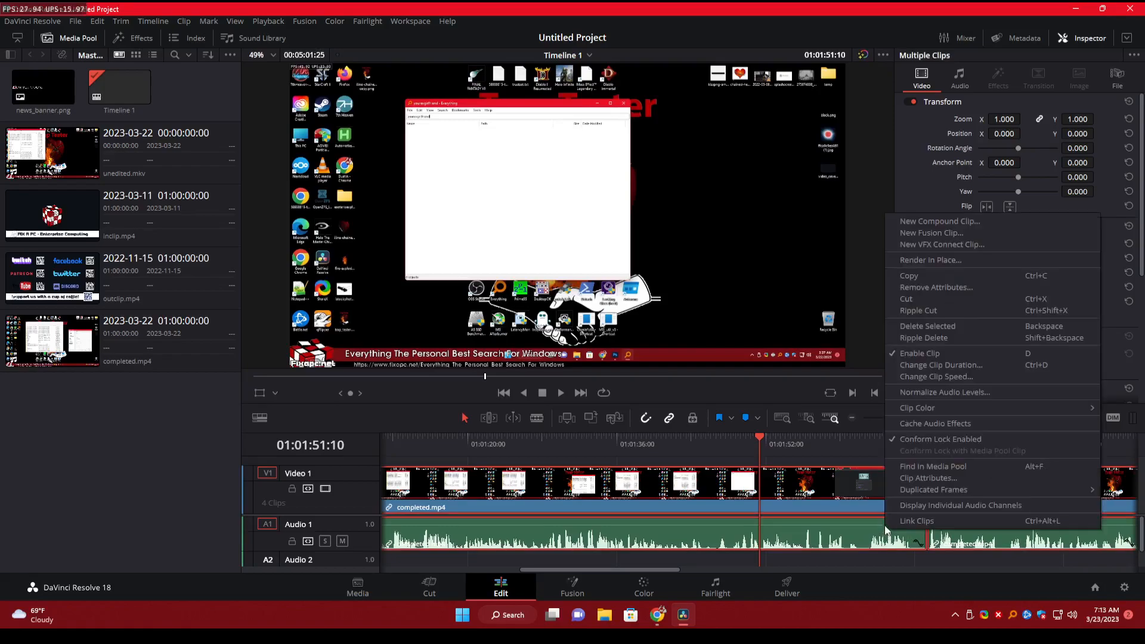
{"action": "left_click", "coordinate": [937, 222]}
{"action": "left_click", "coordinate": [667, 342]}
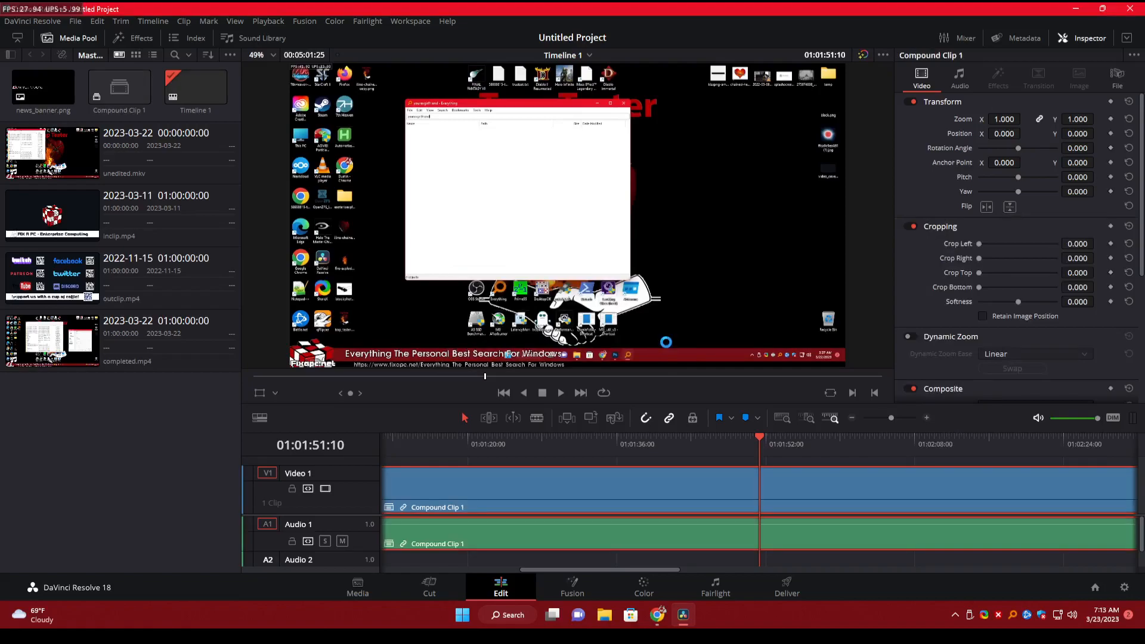
- Add a marker to the compound clip at the playhead position 01:01:51:10
{"action": "left_click_drag", "start_coordinate": [646, 569], "coordinate": [501, 575]}
{"action": "scroll", "coordinate": [851, 486], "scroll_direction": "down", "scroll_amount": 1}
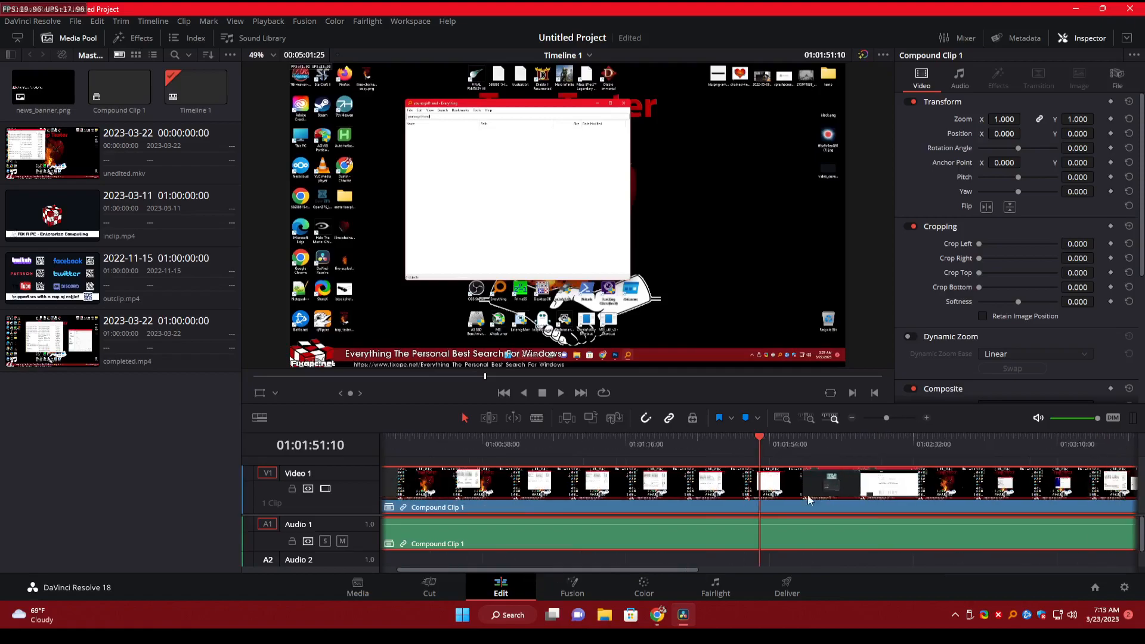
{"action": "scroll", "coordinate": [678, 546], "scroll_direction": "down", "scroll_amount": 1}
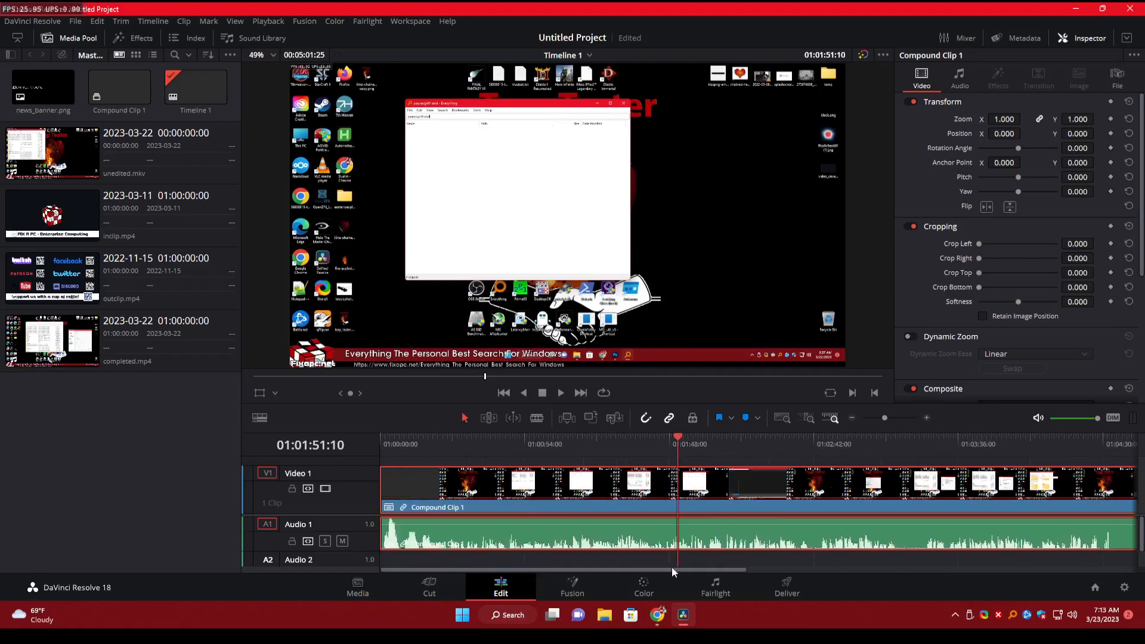
{"action": "left_click", "coordinate": [746, 419]}
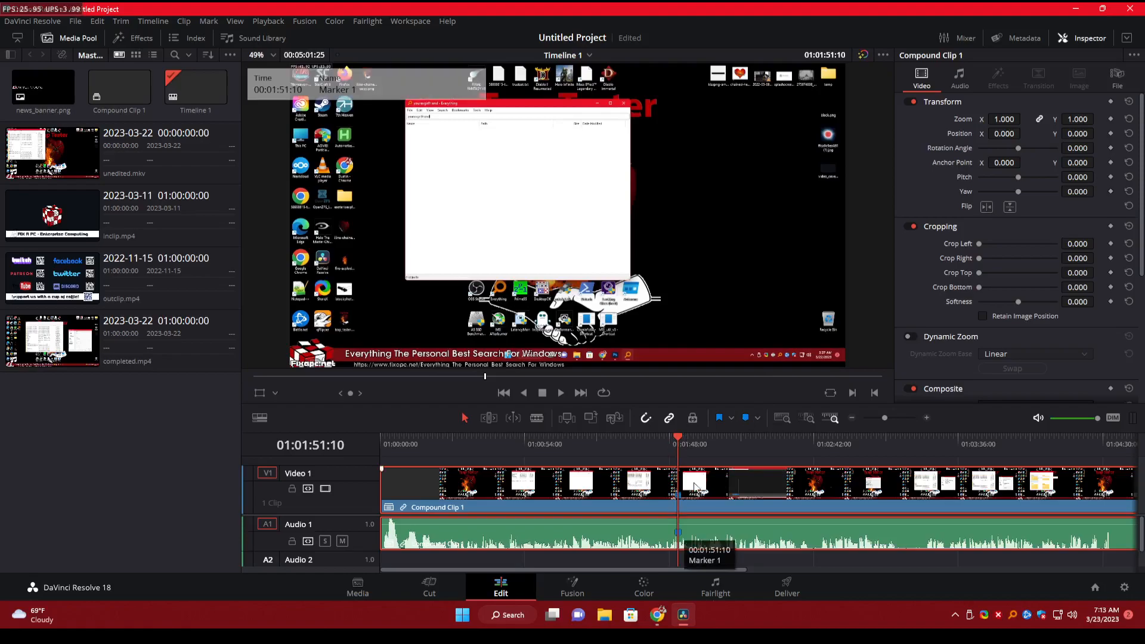
- Move the playhead to 01:02:29:08 and name the compound clip's marker asdfasdfa
{"action": "left_click_drag", "start_coordinate": [678, 437], "coordinate": [779, 438]}
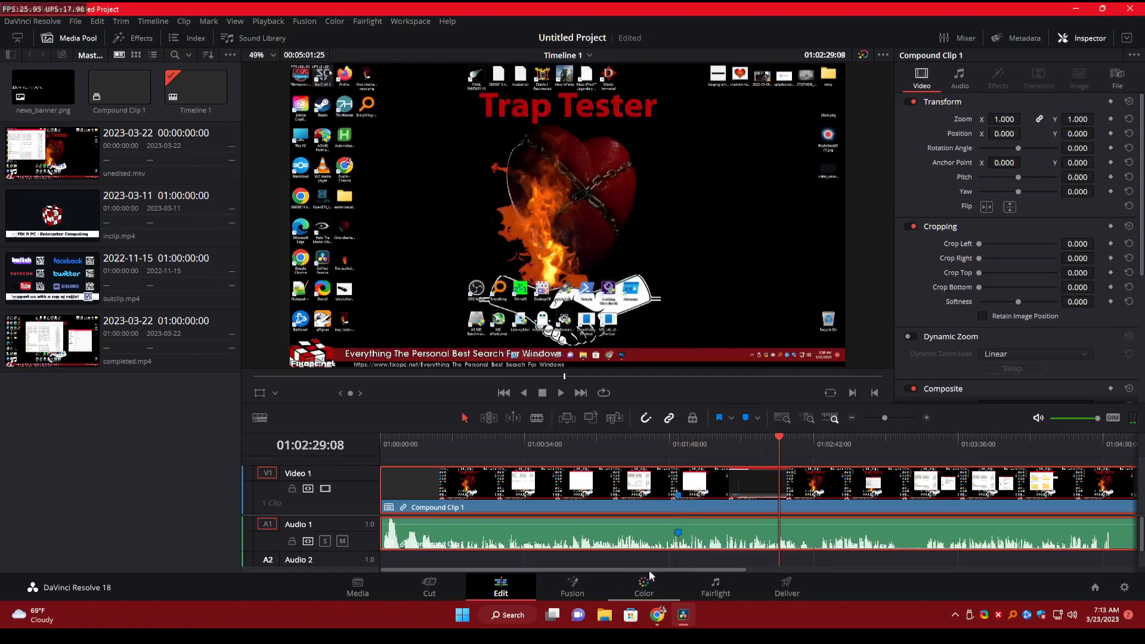
{"action": "double_click", "coordinate": [678, 497]}
{"action": "type", "text": "asdfasdfa"}
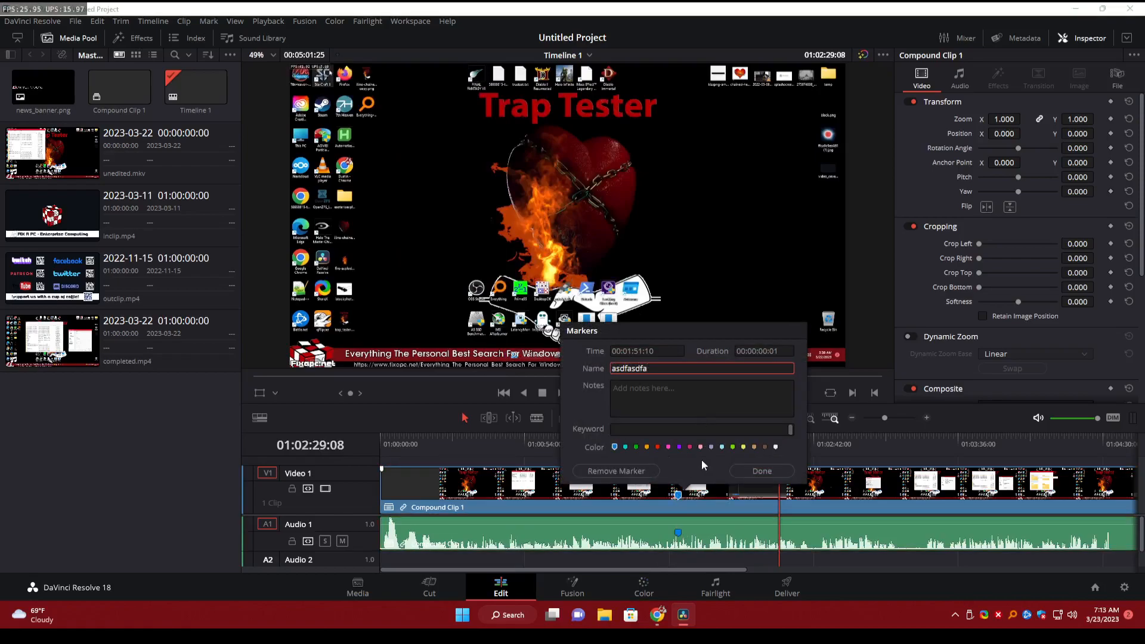
{"action": "left_click", "coordinate": [752, 471]}
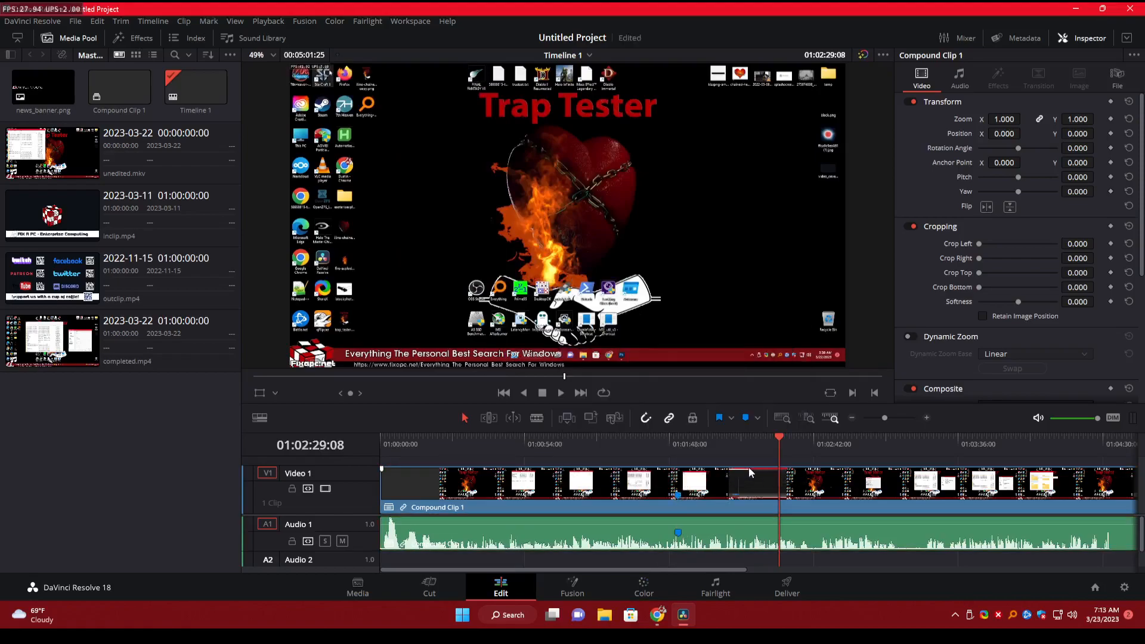
- Open the Deliver page and choose the YouTube 1080p render preset
{"action": "left_click", "coordinate": [765, 588]}
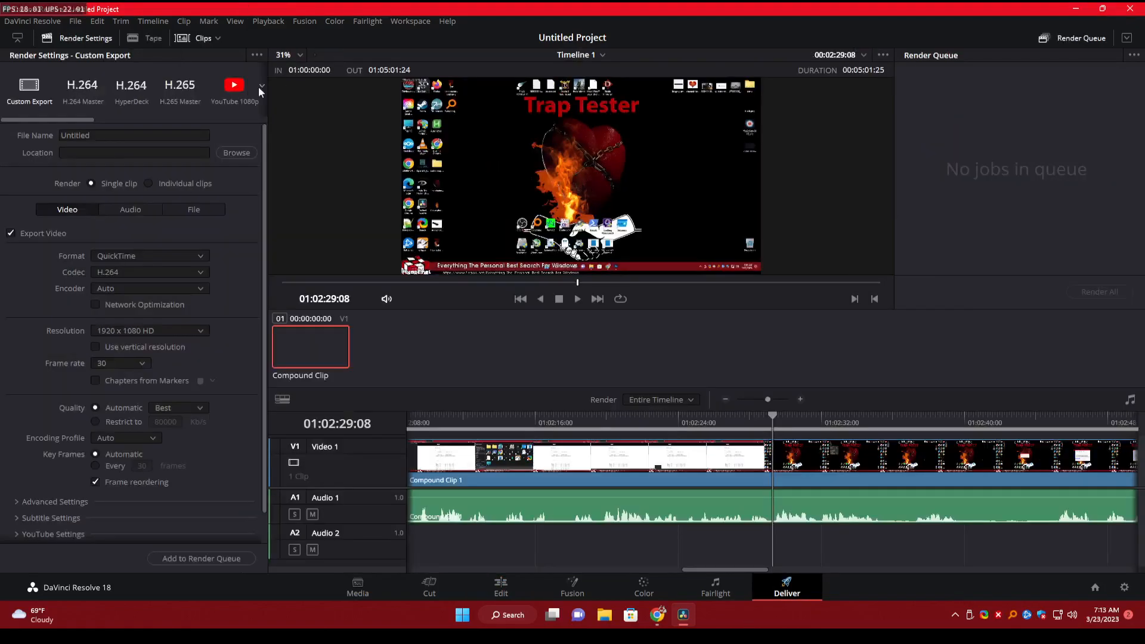
{"action": "left_click", "coordinate": [248, 95]}
{"action": "left_click", "coordinate": [152, 422]}
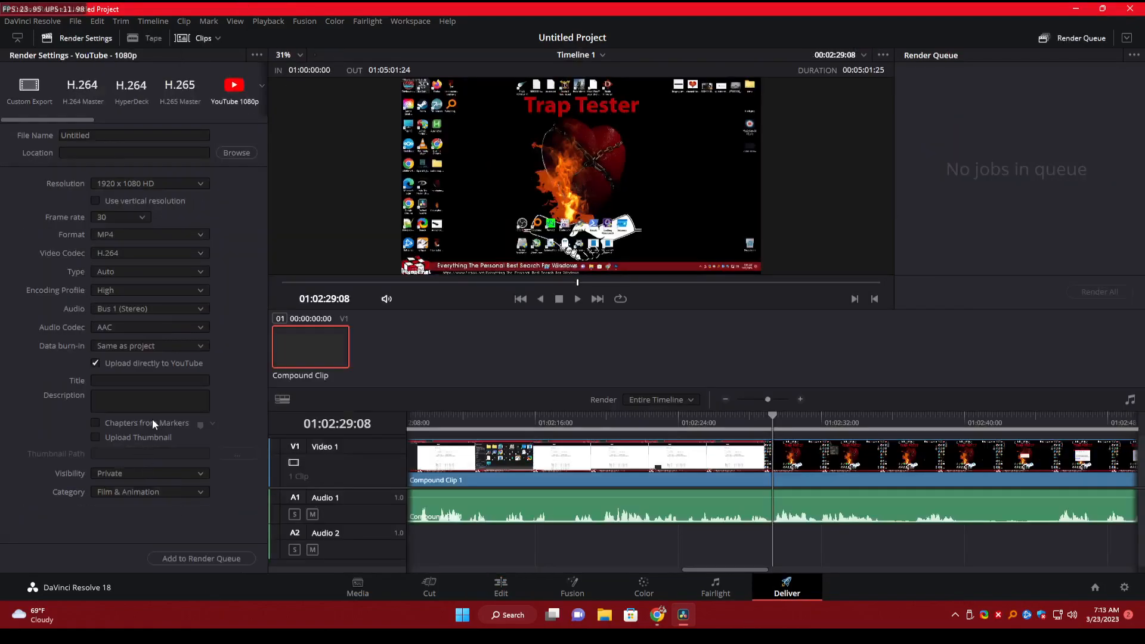
- Turn on chapters from blue markers and thumbnail upload for the YouTube export, leaving the thumbnail file unchosen
{"action": "left_click", "coordinate": [212, 423]}
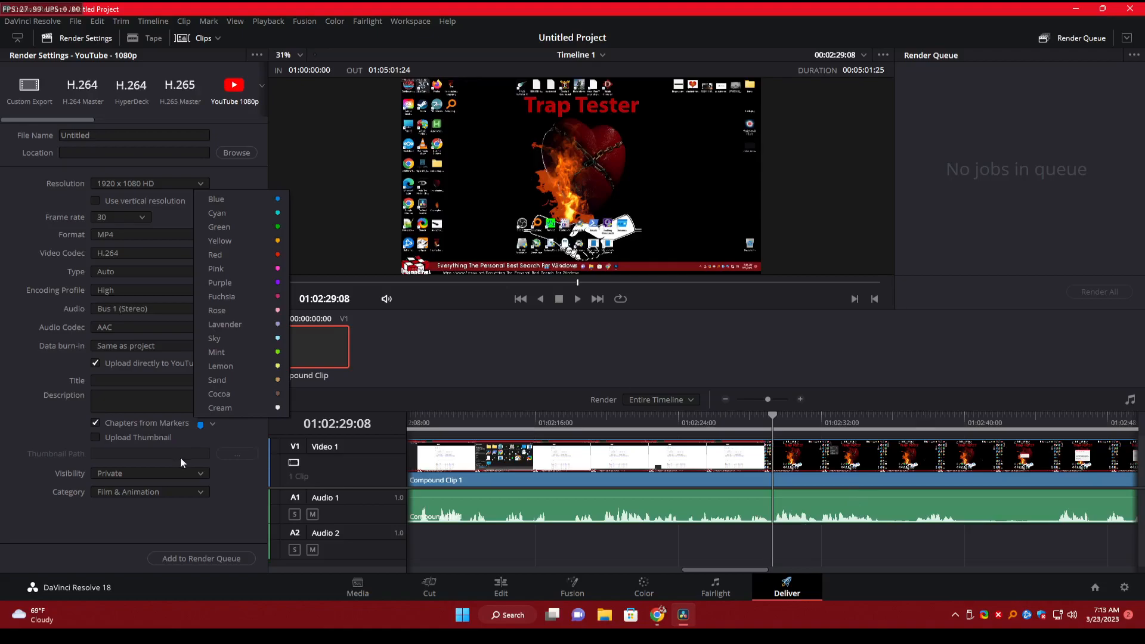
{"action": "left_click", "coordinate": [213, 430]}
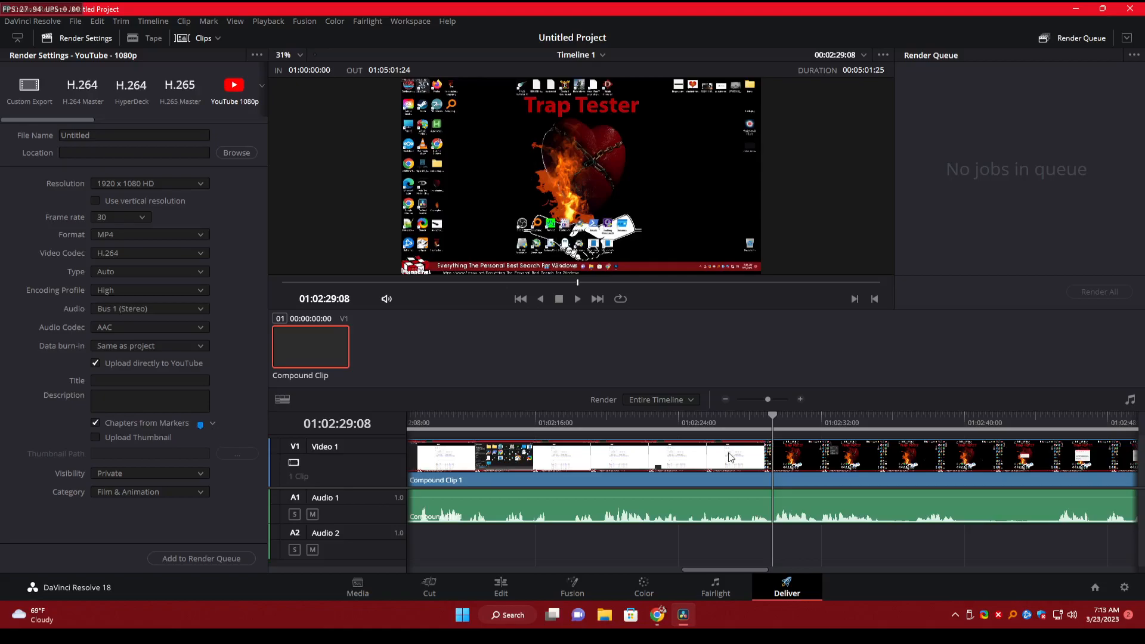
{"action": "left_click", "coordinate": [123, 437]}
{"action": "left_click", "coordinate": [255, 452]}
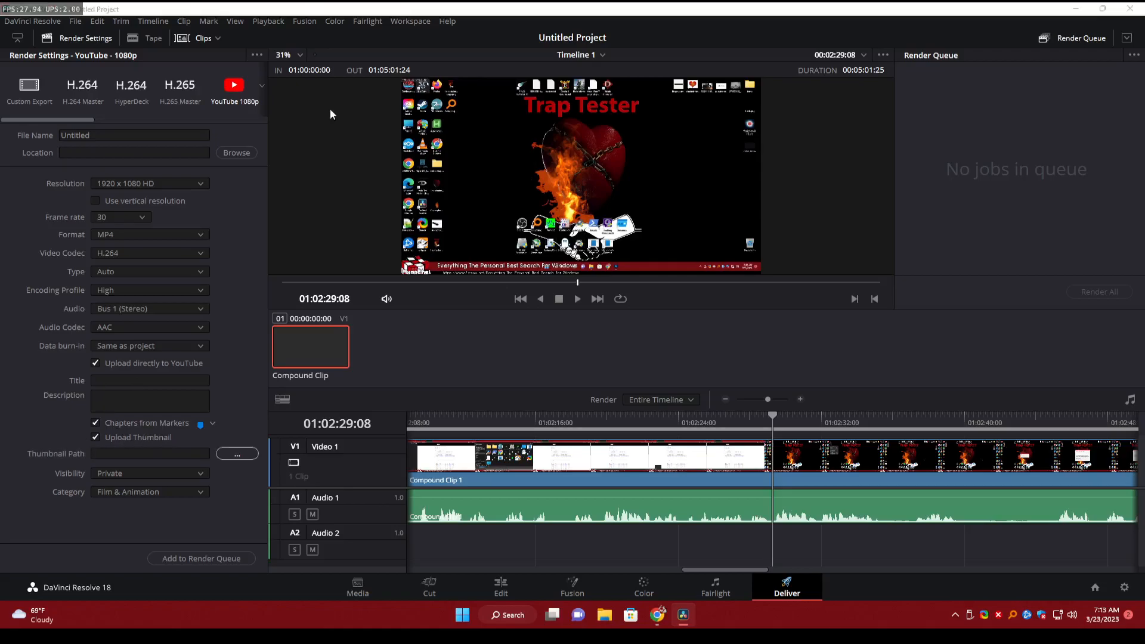
{"action": "left_click", "coordinate": [788, 465]}
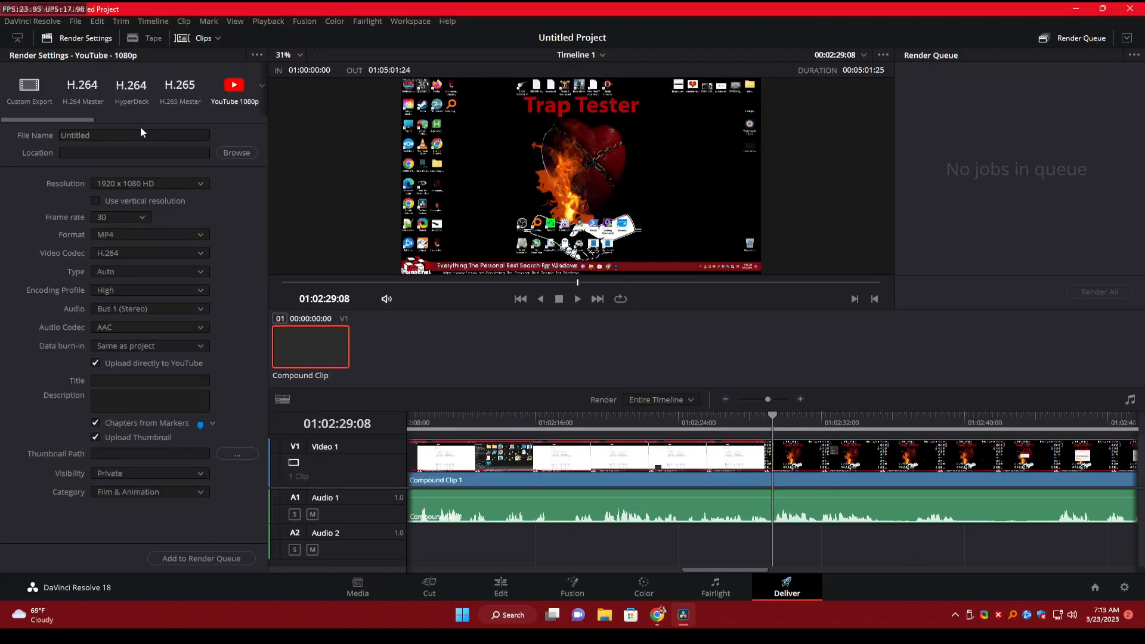
- Start adding the YouTube export to the render queue and cancel the choice of file destination
{"action": "left_click", "coordinate": [204, 562]}
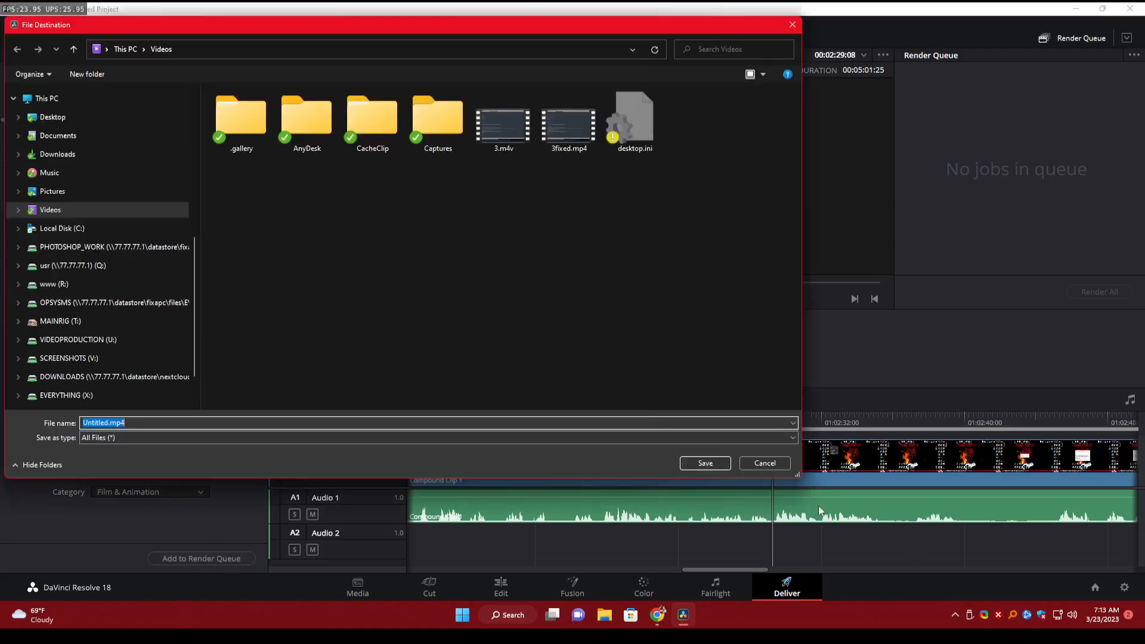
{"action": "left_click", "coordinate": [765, 463]}
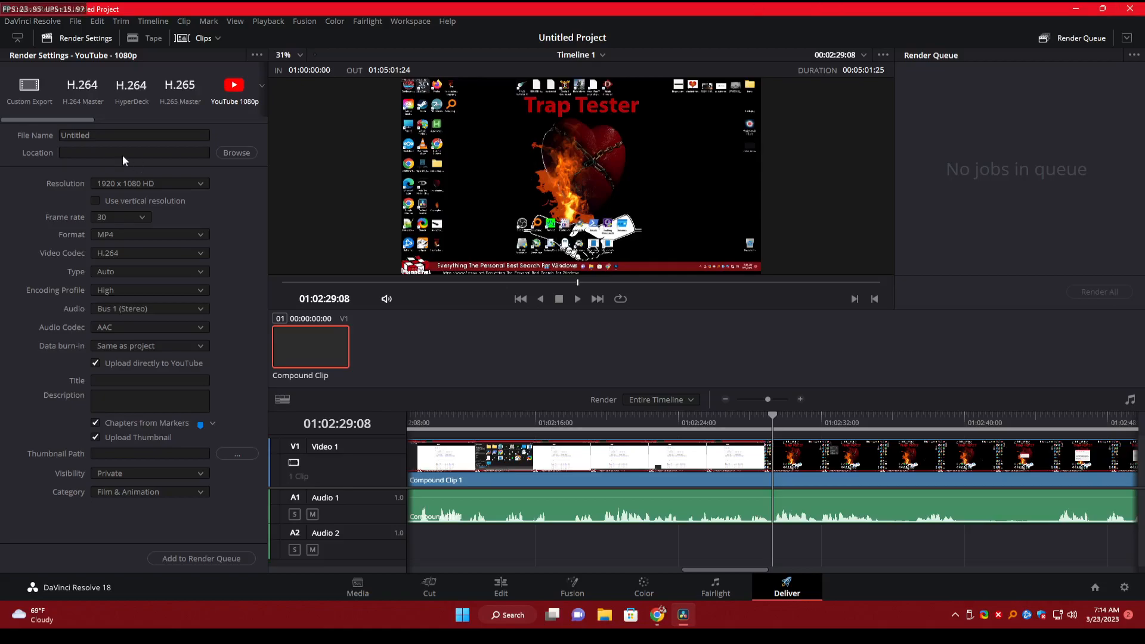
- Examine the available render presets, the YouTube preset's resolution choices and the preset management options
{"action": "left_click_drag", "start_coordinate": [77, 120], "coordinate": [142, 123]}
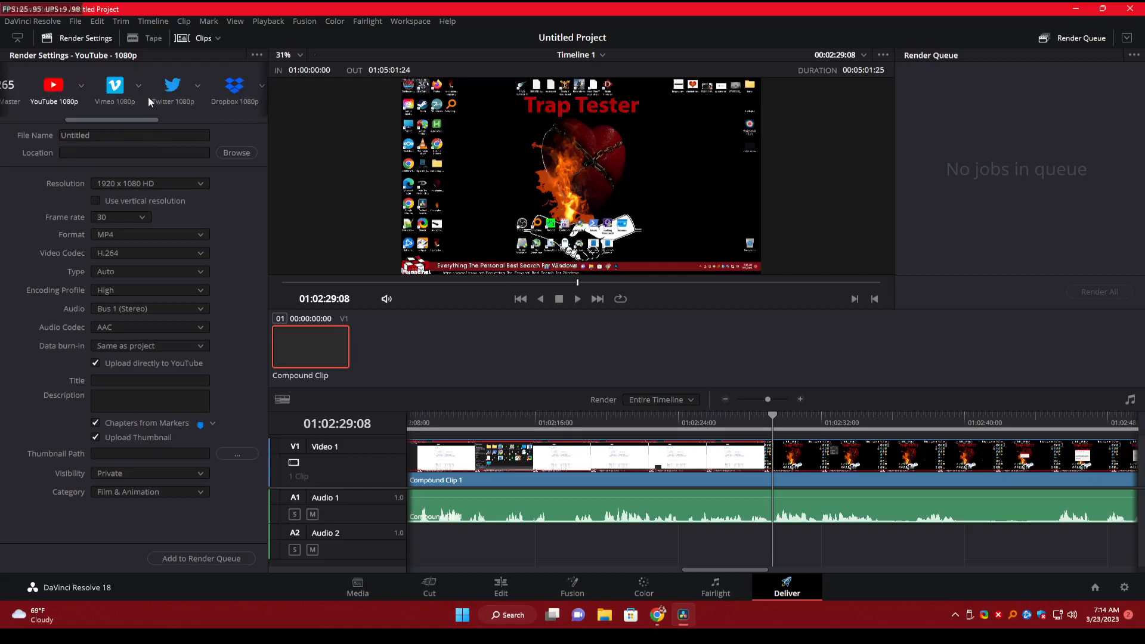
{"action": "left_click", "coordinate": [80, 85]}
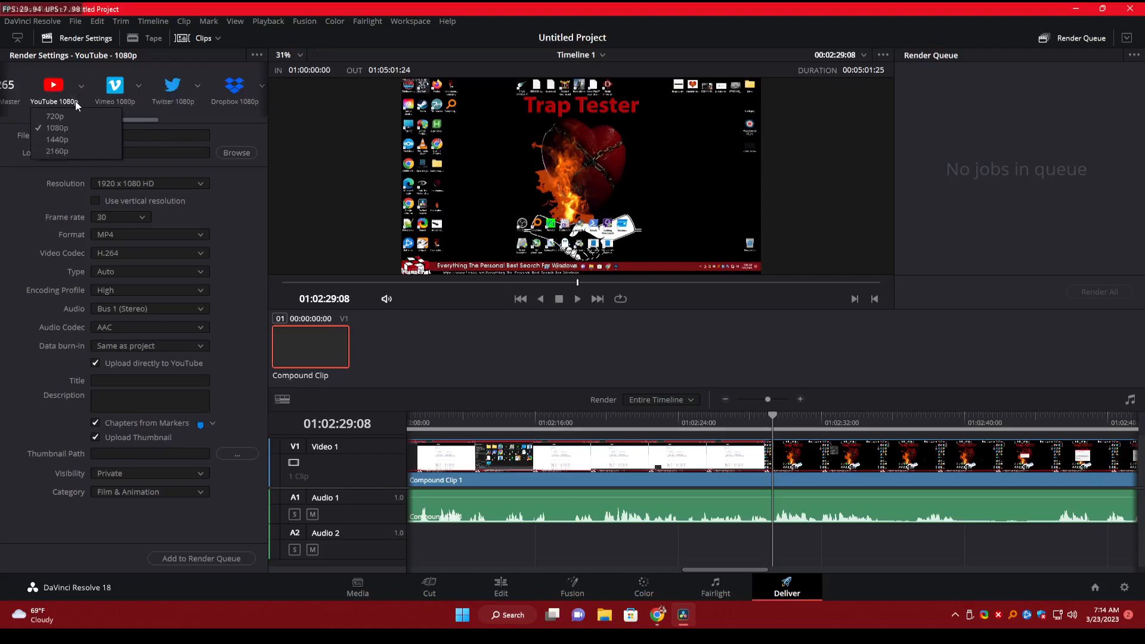
{"action": "left_click", "coordinate": [156, 121]}
{"action": "left_click_drag", "start_coordinate": [150, 120], "coordinate": [103, 120]}
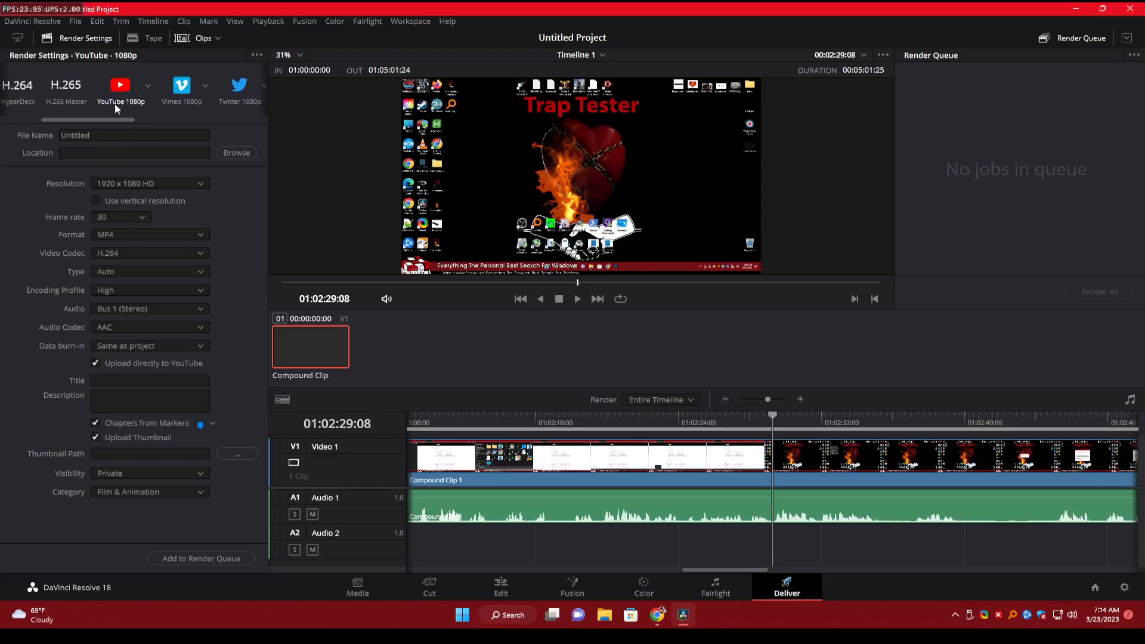
{"action": "left_click_drag", "start_coordinate": [111, 121], "coordinate": [31, 132]}
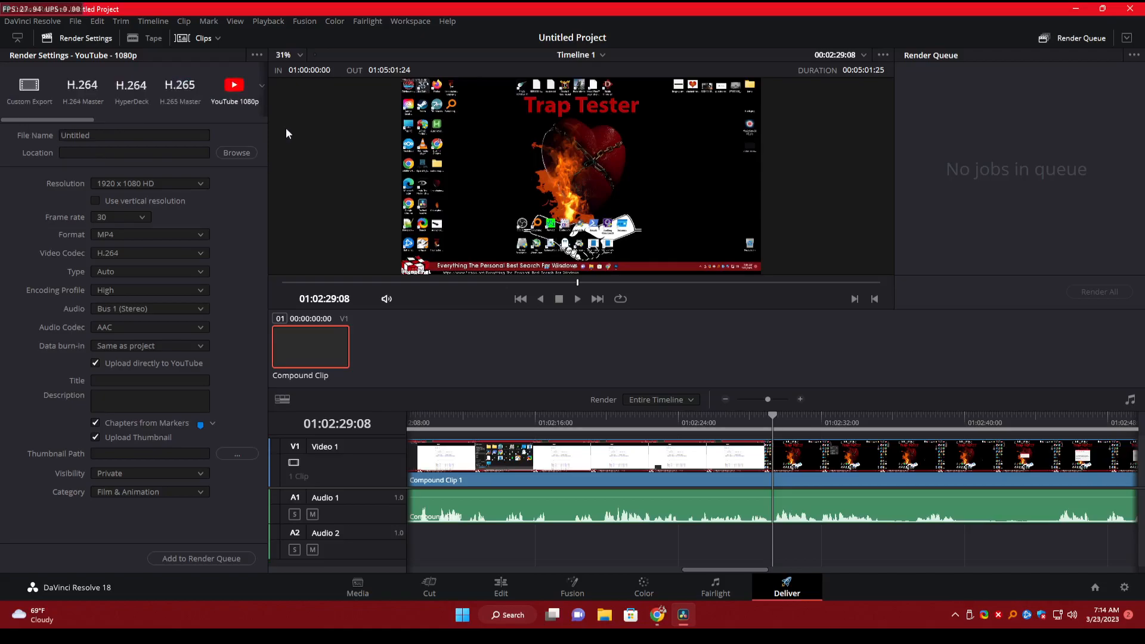
{"action": "left_click", "coordinate": [256, 55]}
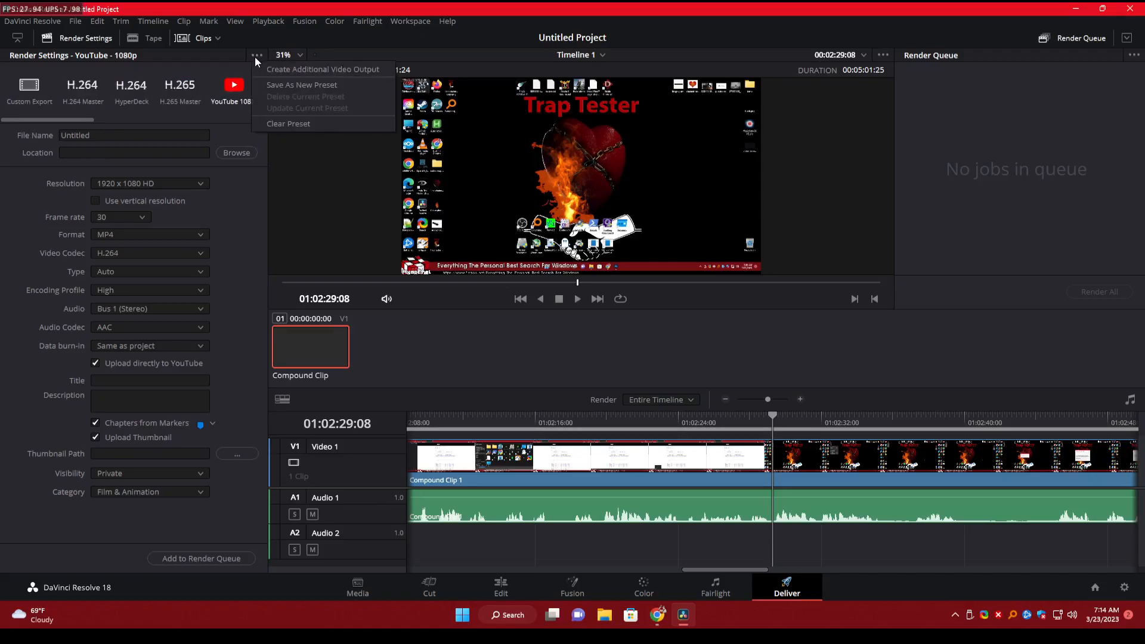
{"action": "left_click", "coordinate": [291, 186]}
- Return to the Edit page and move the timeline playhead to 01:01:59:19
{"action": "left_click_drag", "start_coordinate": [747, 570], "coordinate": [1116, 569]}
{"action": "mouse_move", "coordinate": [989, 569]}
{"action": "left_mouse_down"}
{"action": "mouse_move", "coordinate": [1067, 563]}
{"action": "mouse_move", "coordinate": [302, 579]}
{"action": "mouse_move", "coordinate": [520, 600]}
{"action": "mouse_move", "coordinate": [883, 597]}
{"action": "mouse_move", "coordinate": [1007, 576]}
{"action": "left_mouse_up"}
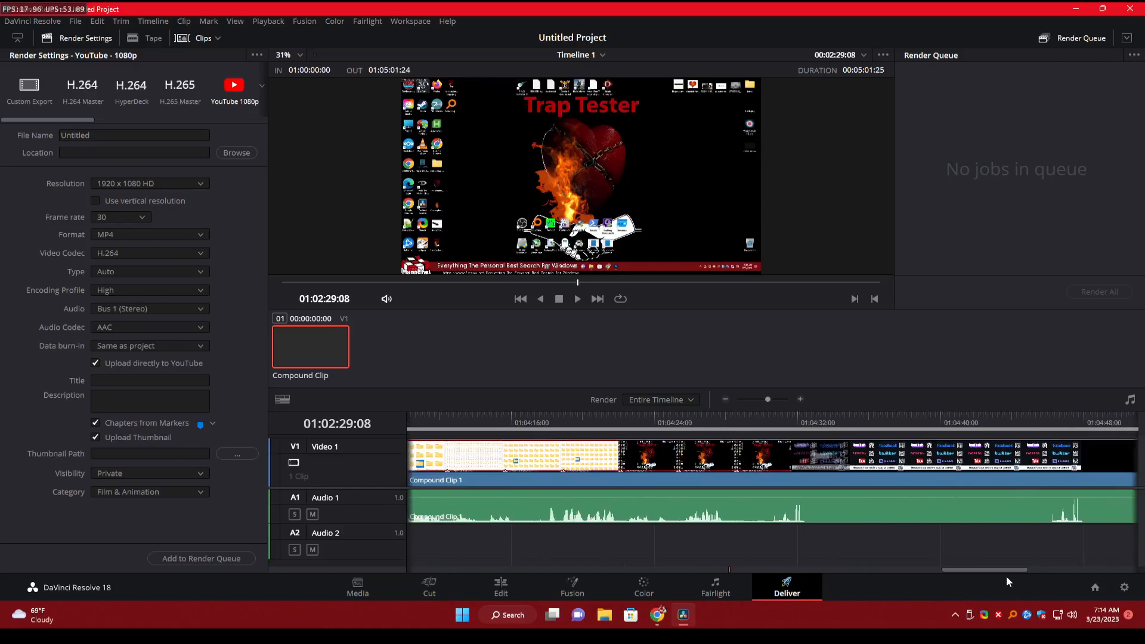
{"action": "left_click", "coordinate": [523, 591]}
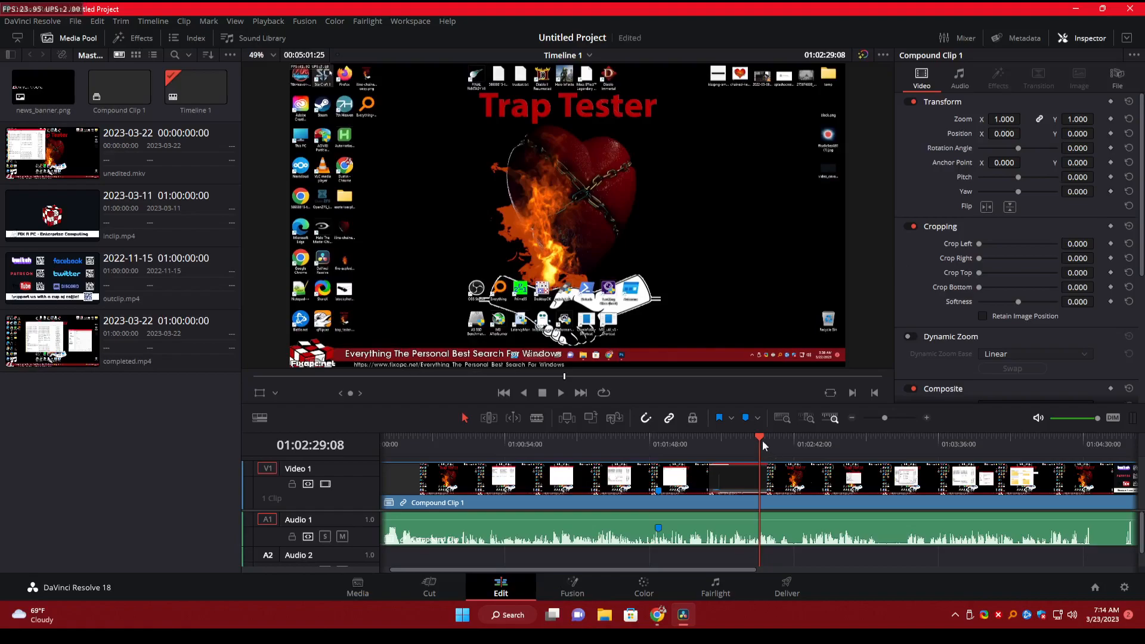
{"action": "left_click_drag", "start_coordinate": [761, 443], "coordinate": [680, 444]}
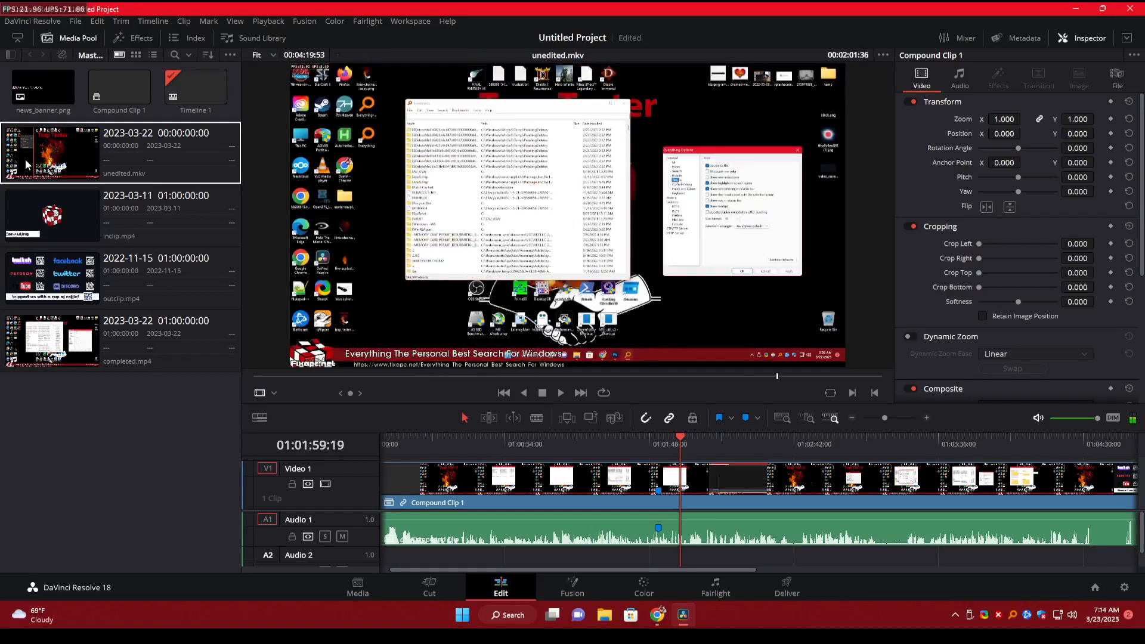
{"action": "right_click", "coordinate": [101, 157]}
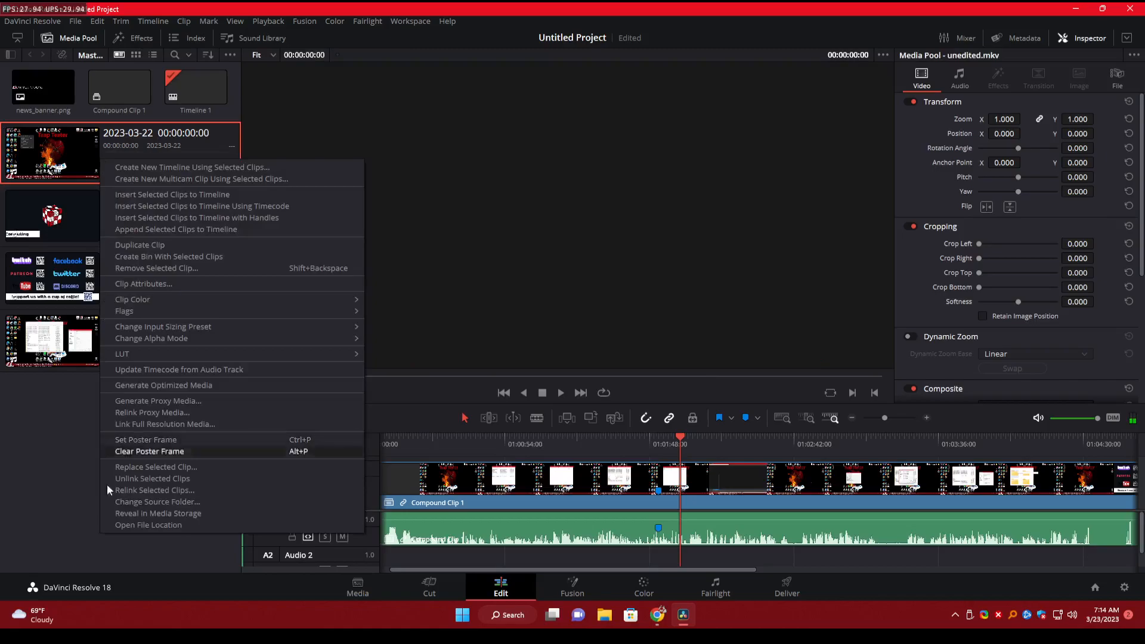
{"action": "left_click", "coordinate": [23, 463]}
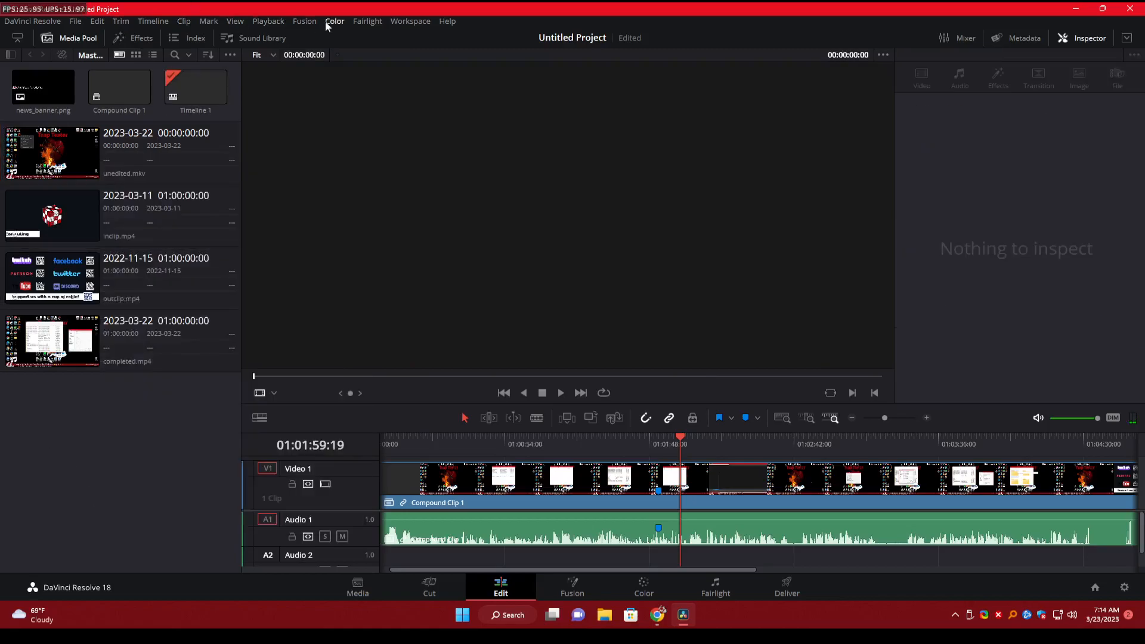
{"action": "left_click", "coordinate": [233, 22]}
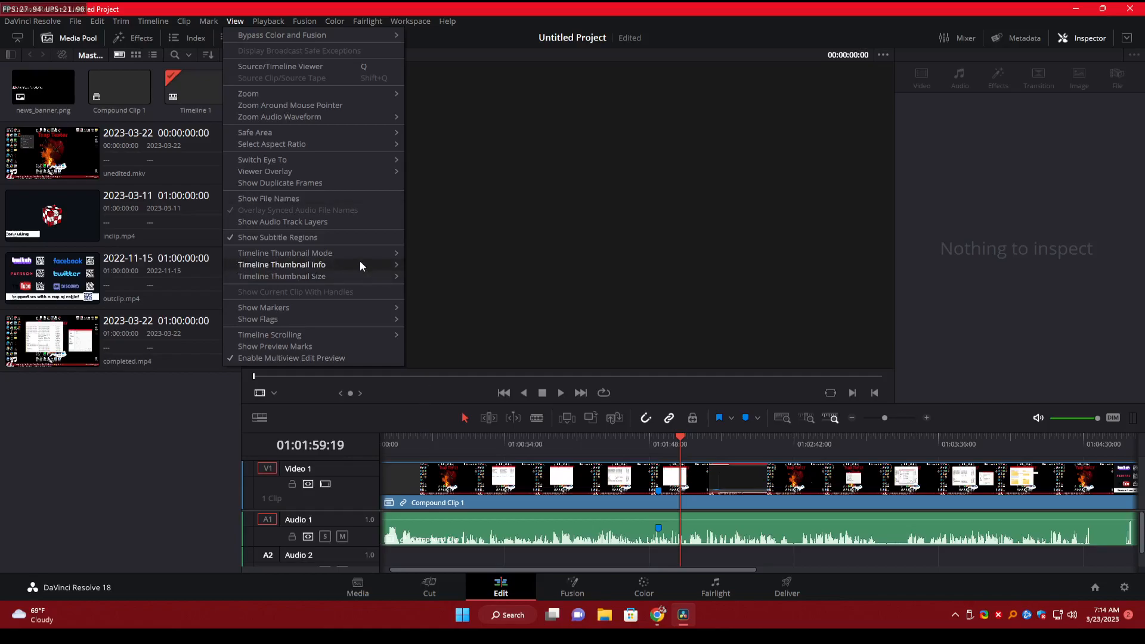
{"action": "mouse_move", "coordinate": [356, 256]}
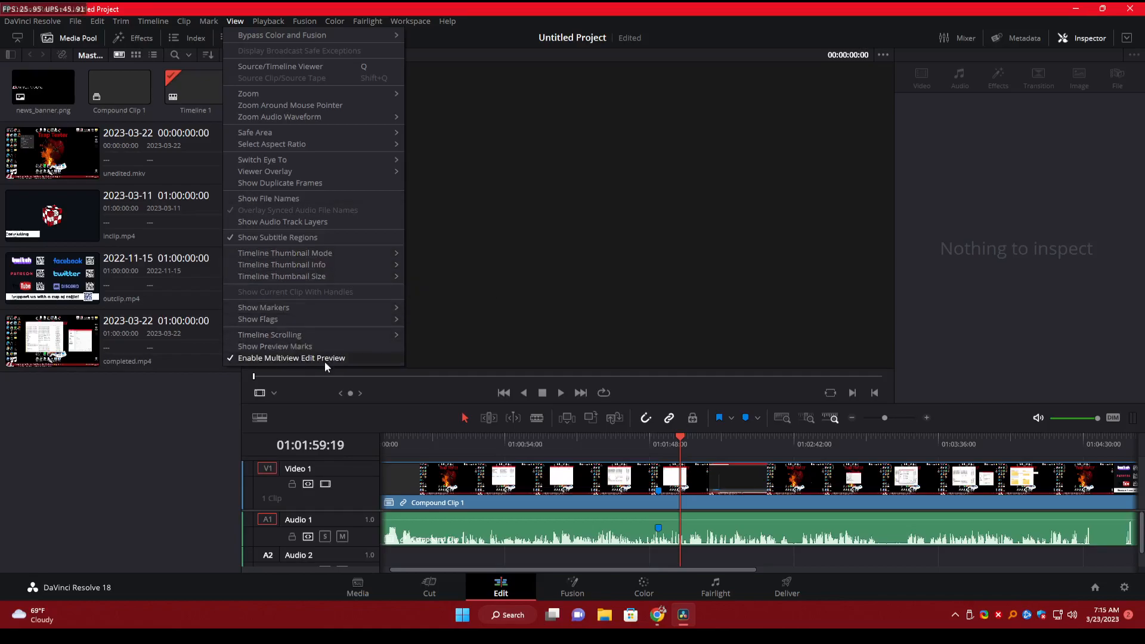
{"action": "left_click", "coordinate": [45, 432]}
- Compare the media pool's thumbnail and list views, and return to the metadata view
{"action": "left_click", "coordinate": [118, 75]}
{"action": "left_click", "coordinate": [136, 55]}
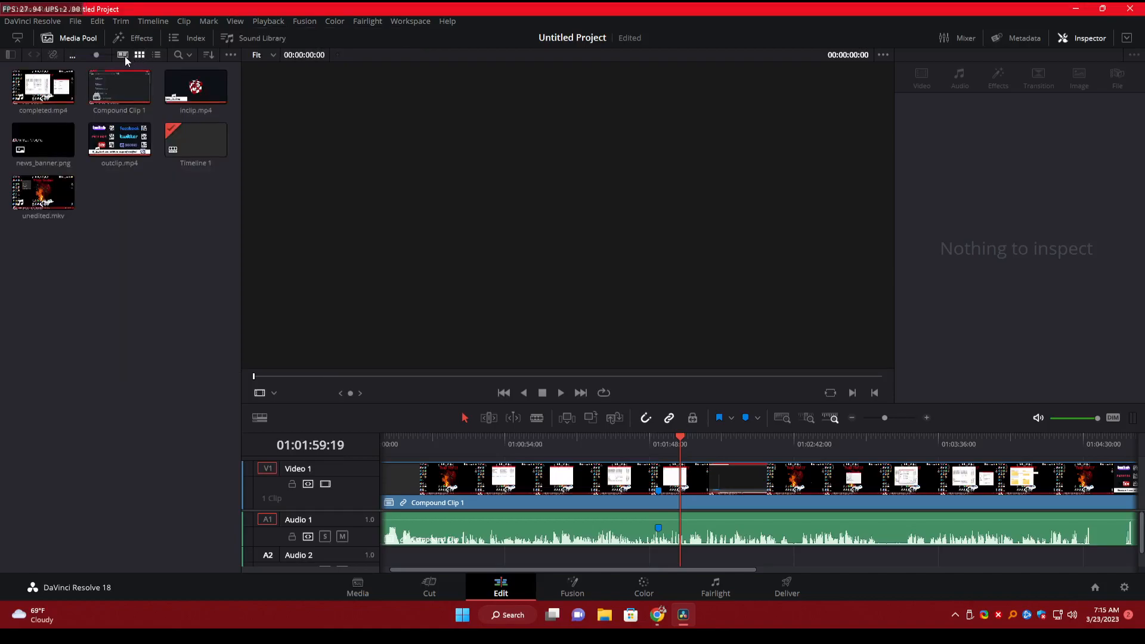
{"action": "left_click", "coordinate": [155, 55]}
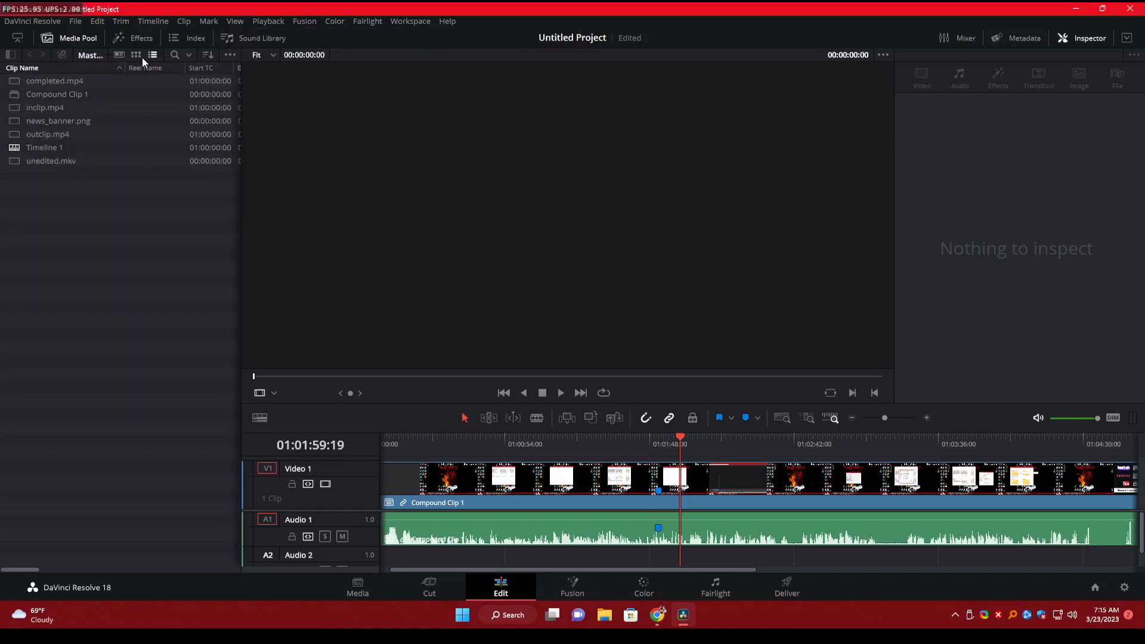
{"action": "left_click", "coordinate": [122, 55]}
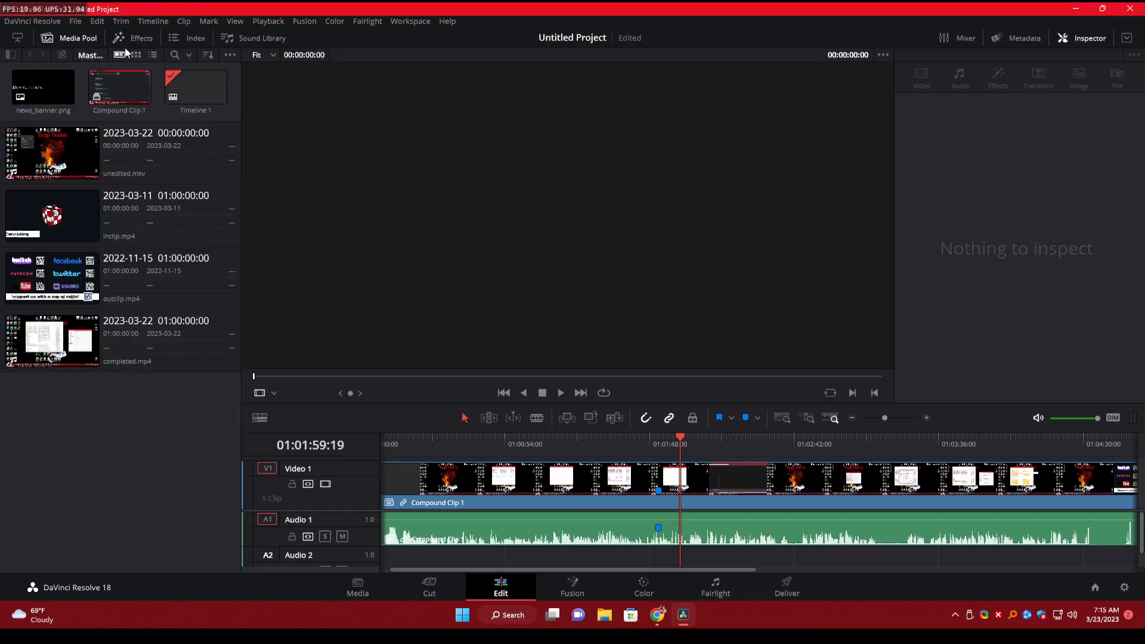
- Preview the inclip.mp4 and outclip.mp4 clips from the media pool in the source viewer
{"action": "left_click", "coordinate": [6, 215]}
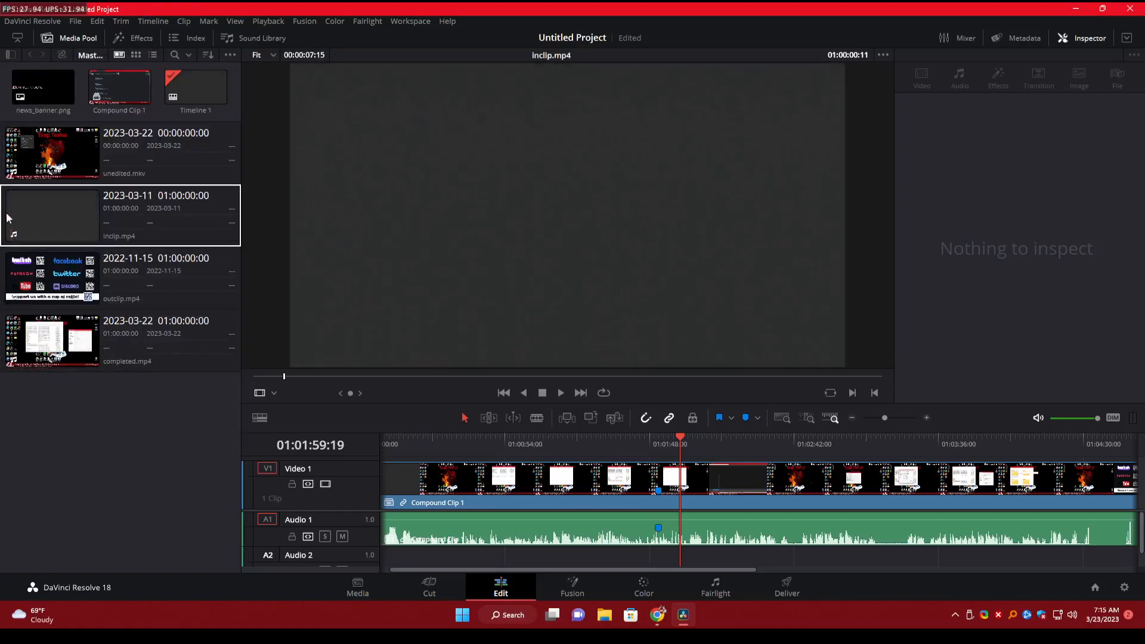
{"action": "left_click", "coordinate": [37, 280]}
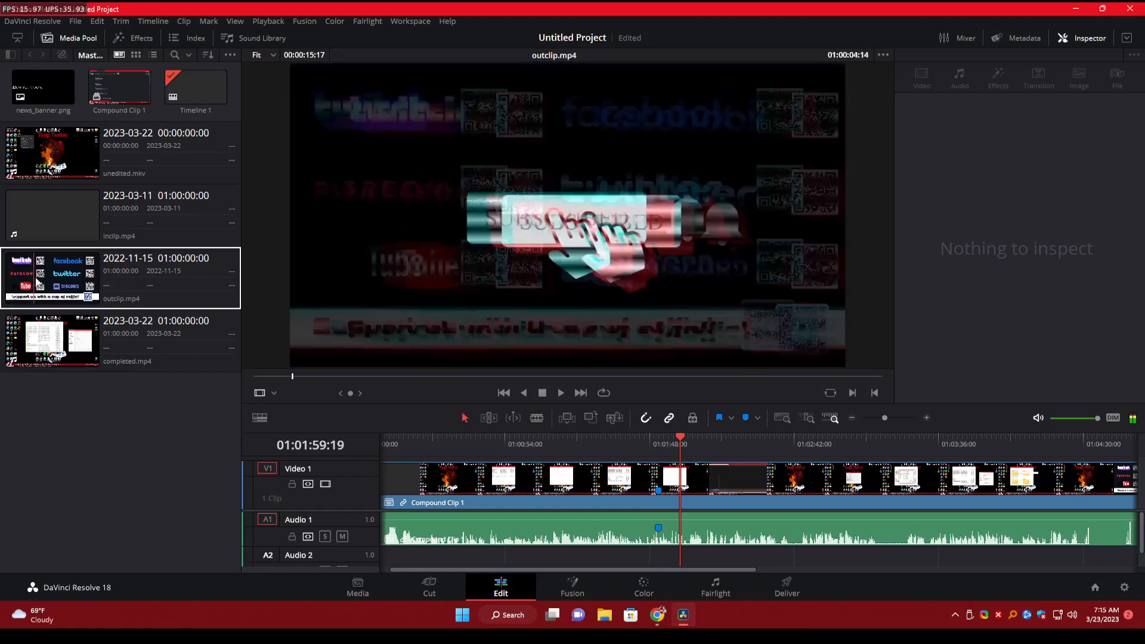